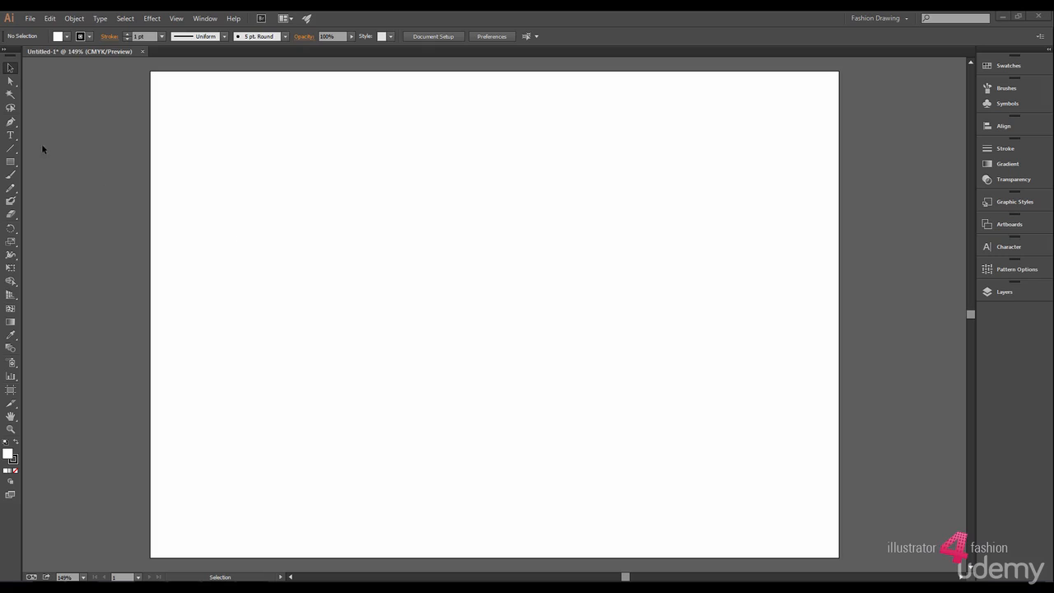
Step: Draw an open zigzag path of six straight segments with the Pen tool, about 330 px wide and 78 px high, and deselect it
click(11, 123)
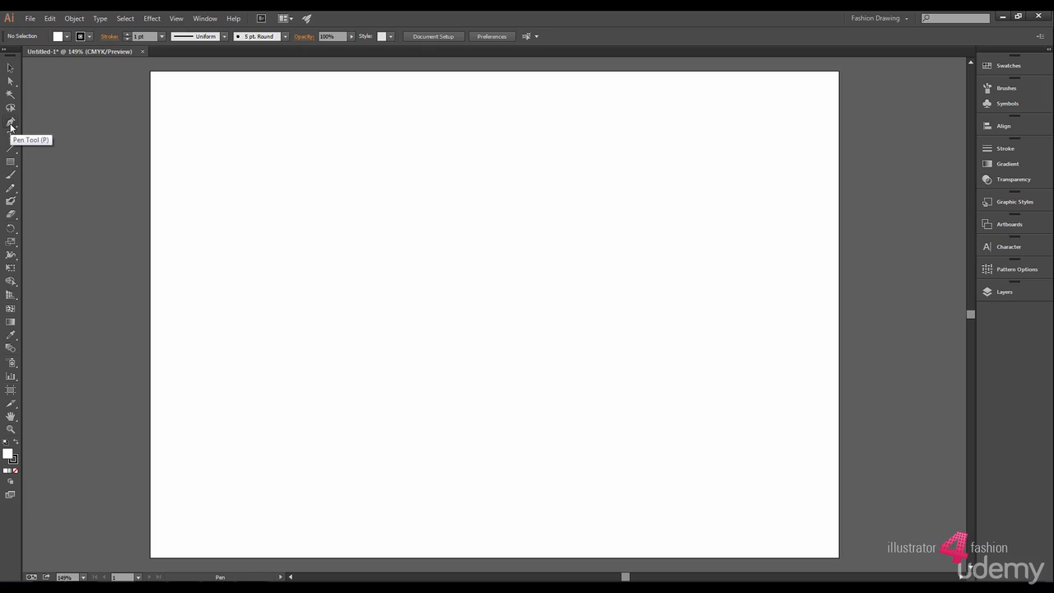
key(p)
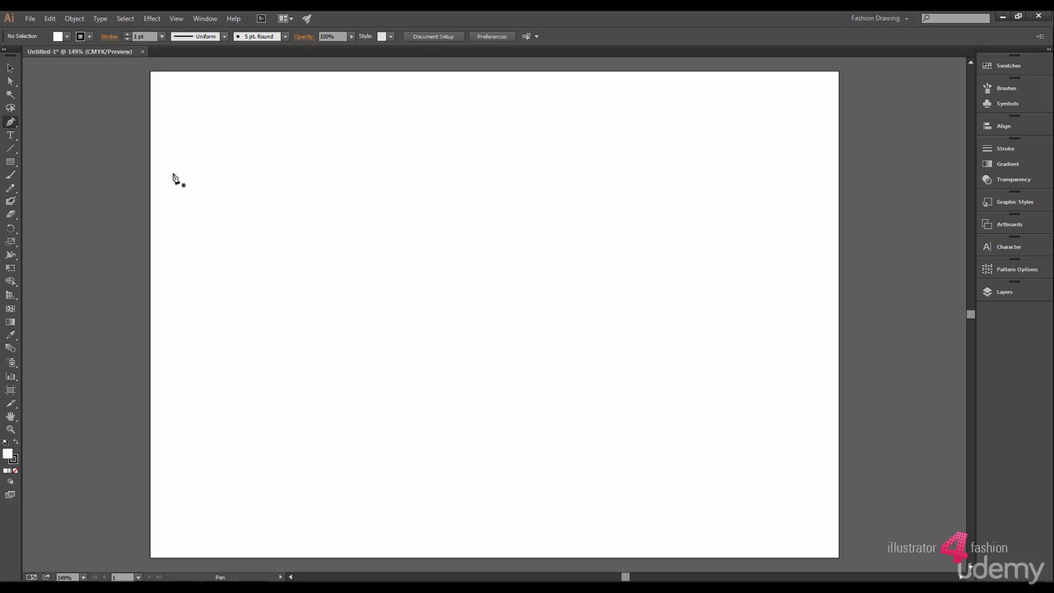
click(237, 170)
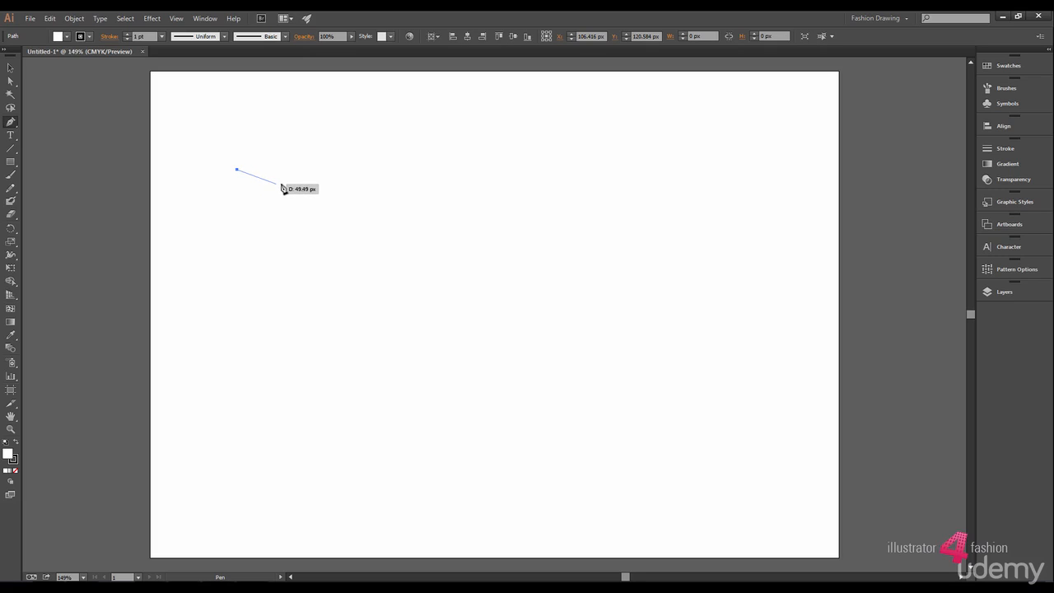
click(365, 174)
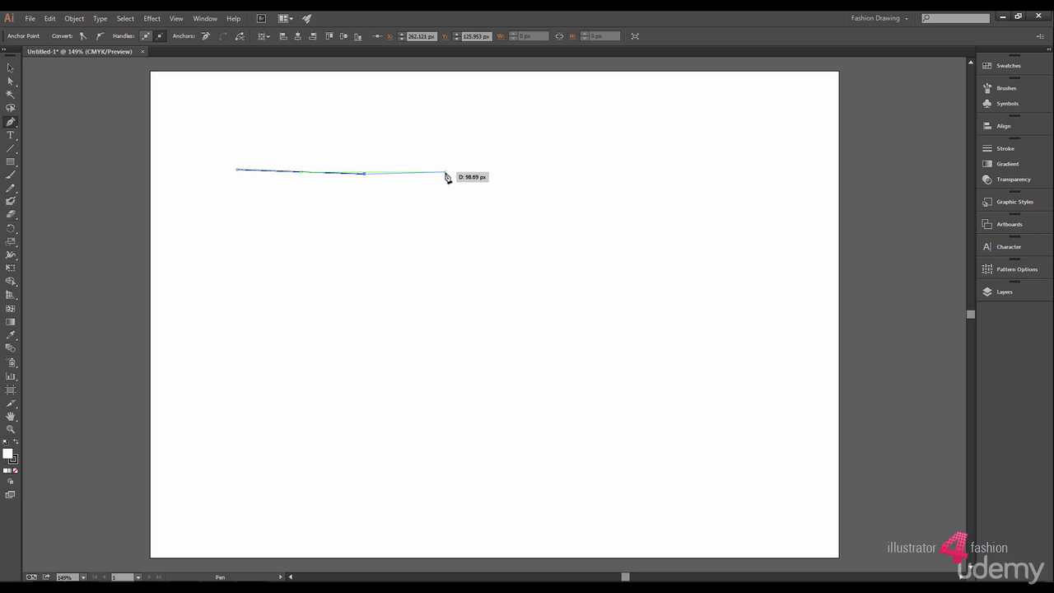
click(401, 200)
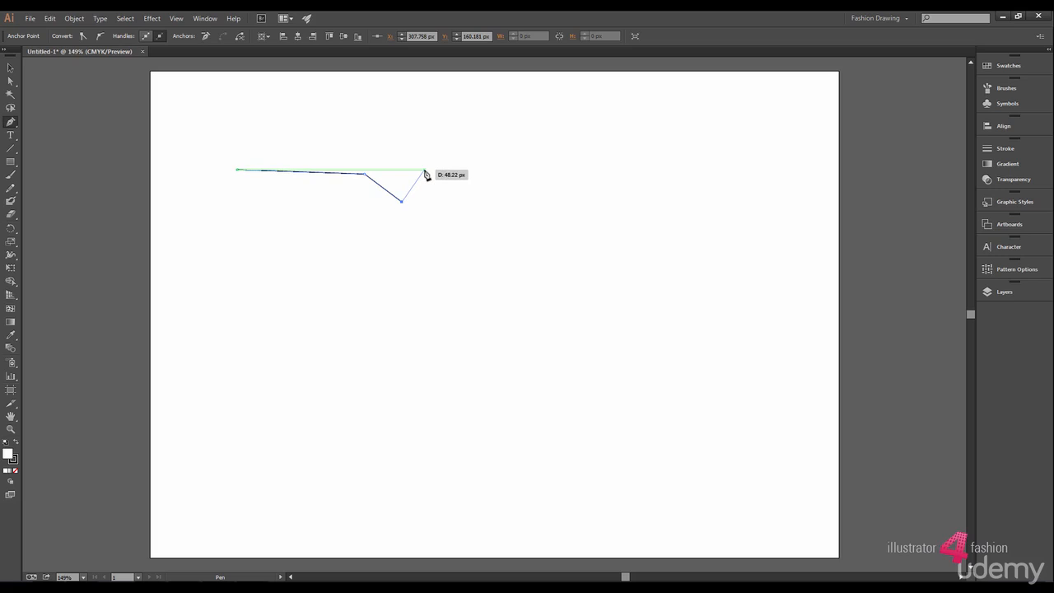
click(424, 171)
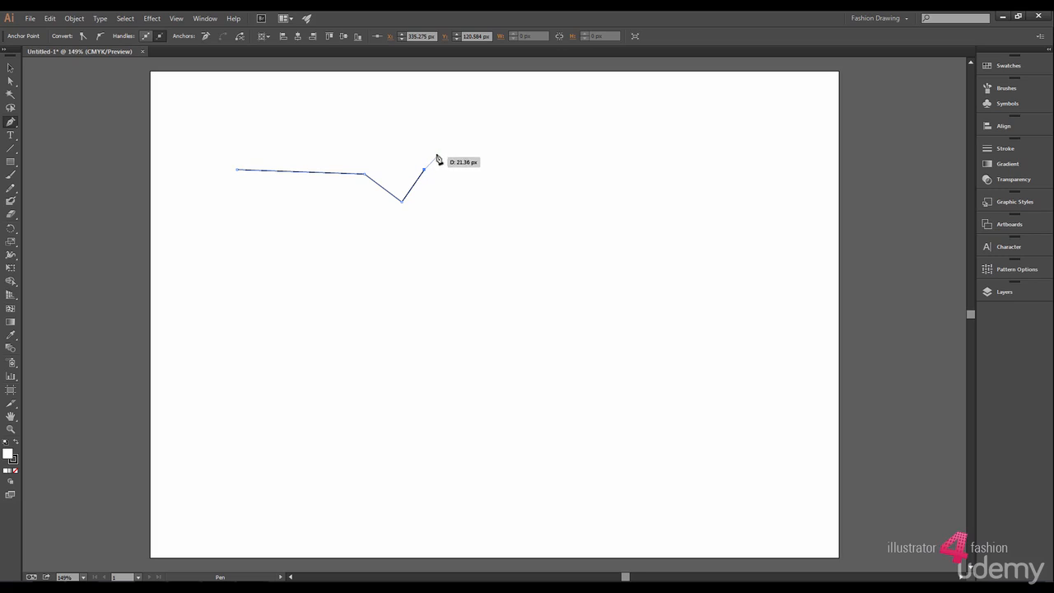
click(437, 139)
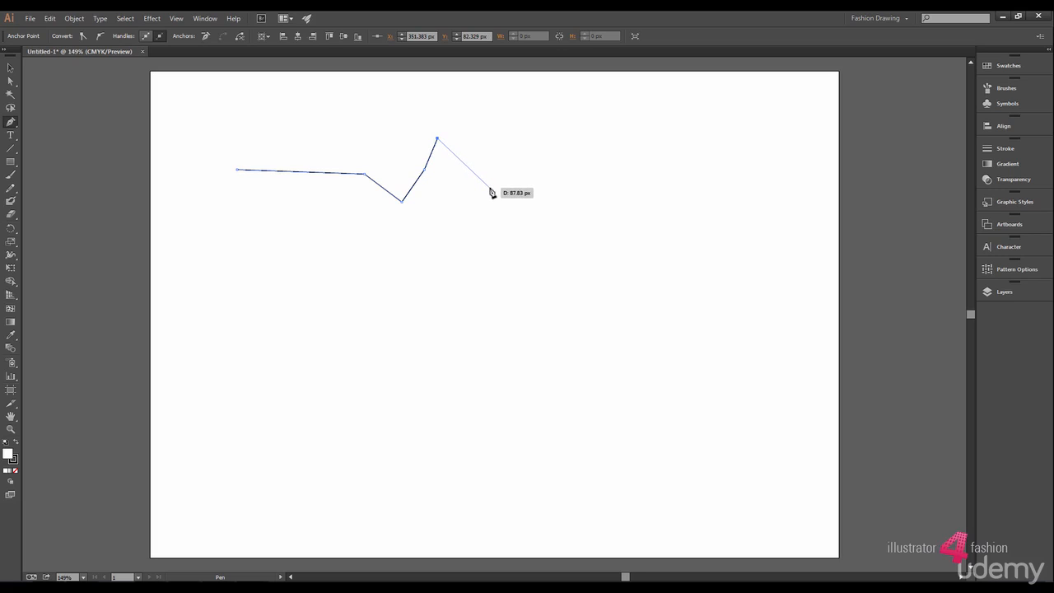
click(489, 187)
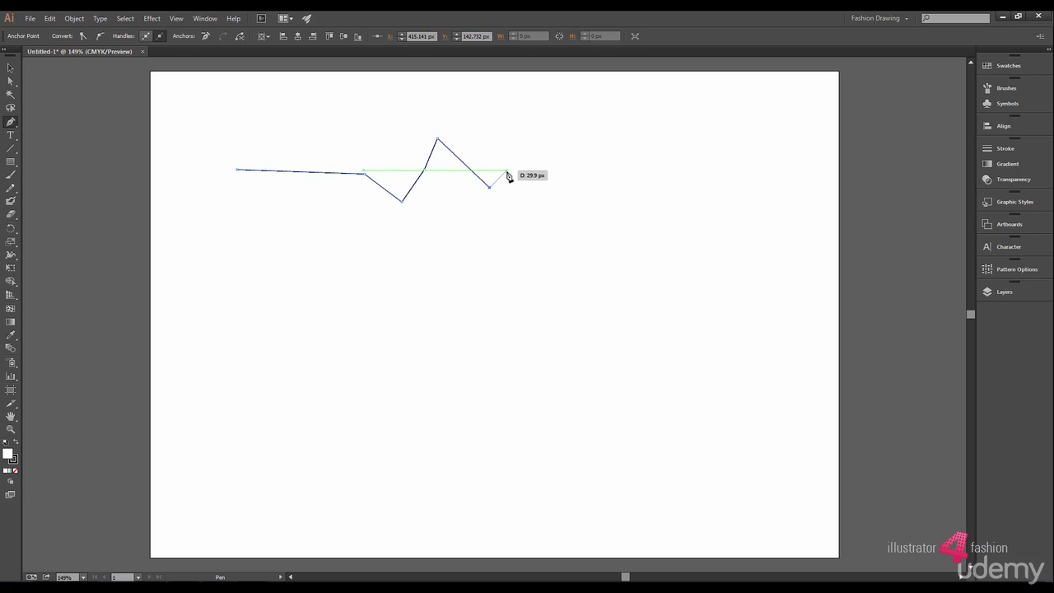
click(507, 170)
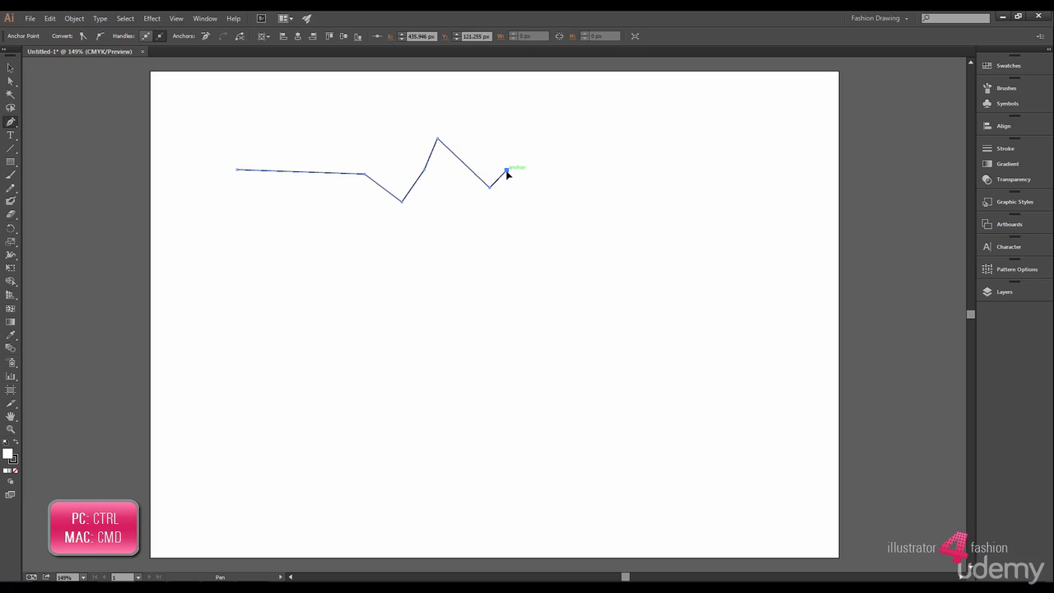
key(ctrl)
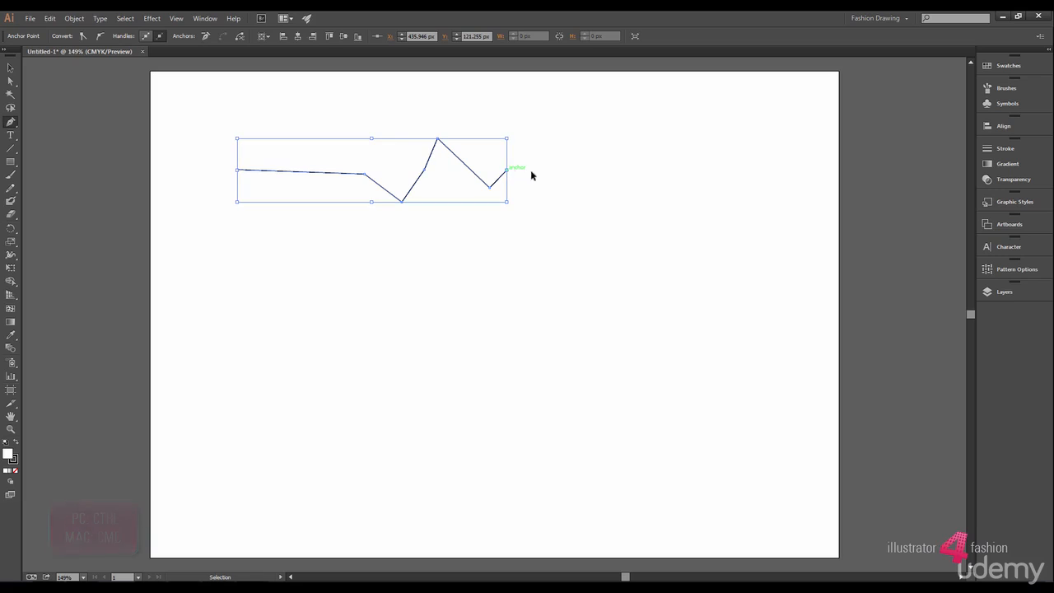
ctrl+click(576, 174)
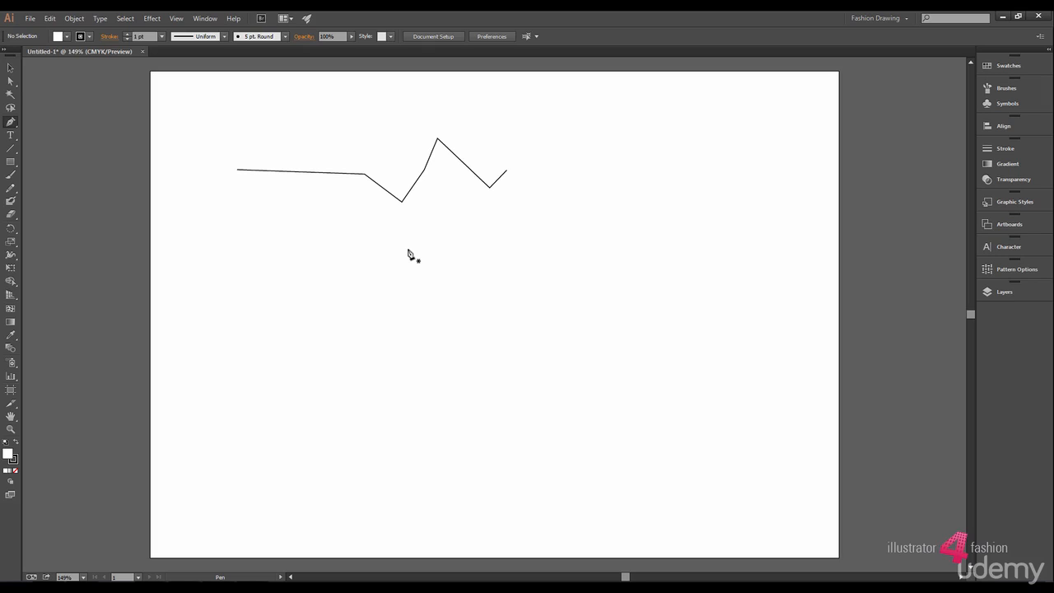
Step: Draw a closed five-sided polygon below the zigzag path, ending on its starting anchor
click(472, 253)
click(672, 247)
click(665, 346)
click(546, 352)
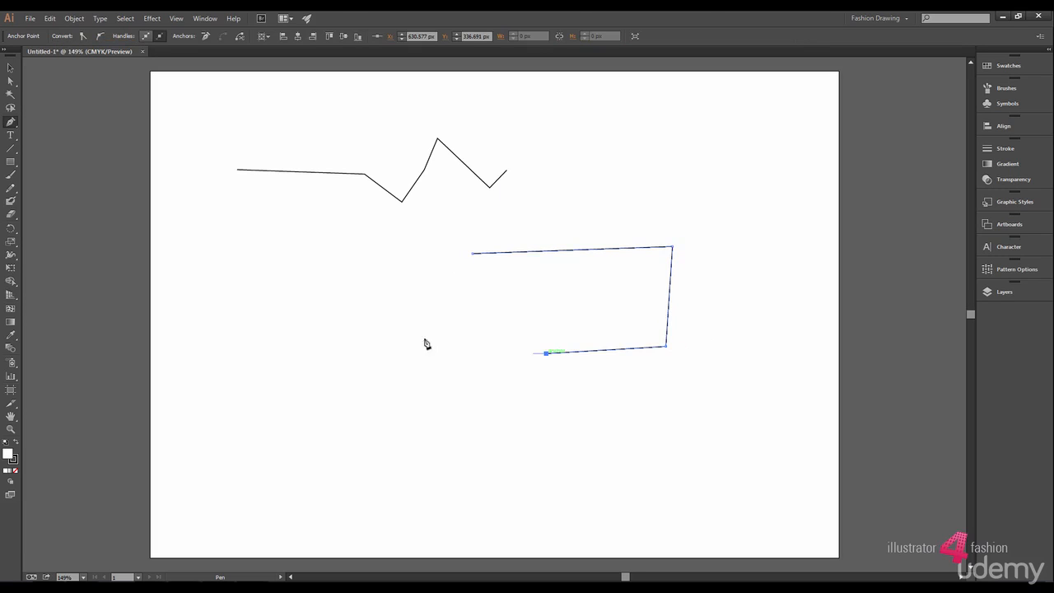
click(394, 336)
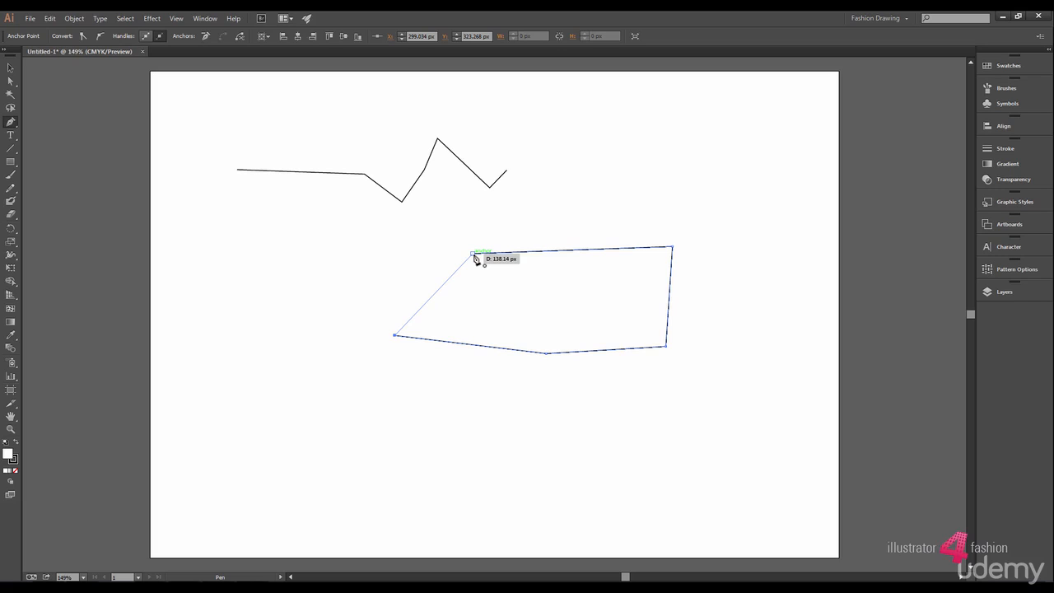
click(474, 257)
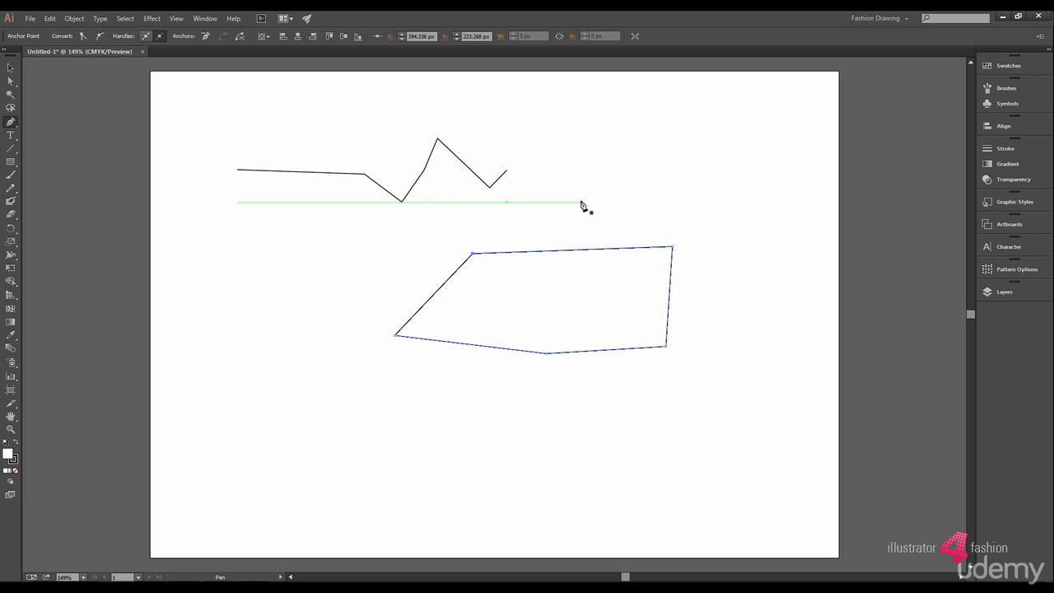
Step: Continue the zigzag path from its right end with straight vertical, horizontal and 45-degree segments, and close it at its first anchor
click(506, 169)
key(shift)
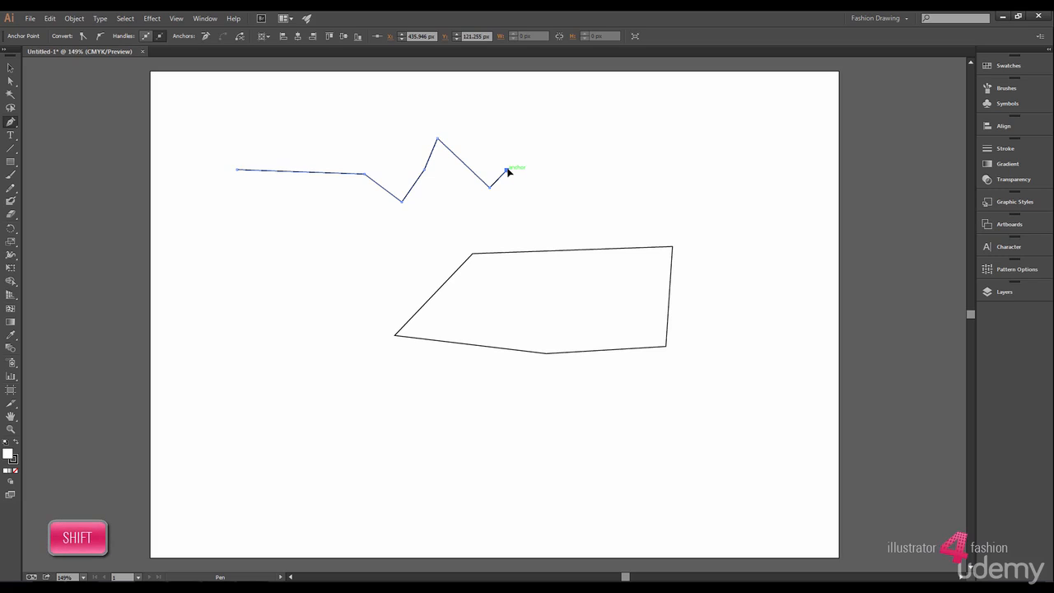
shift+click(507, 224)
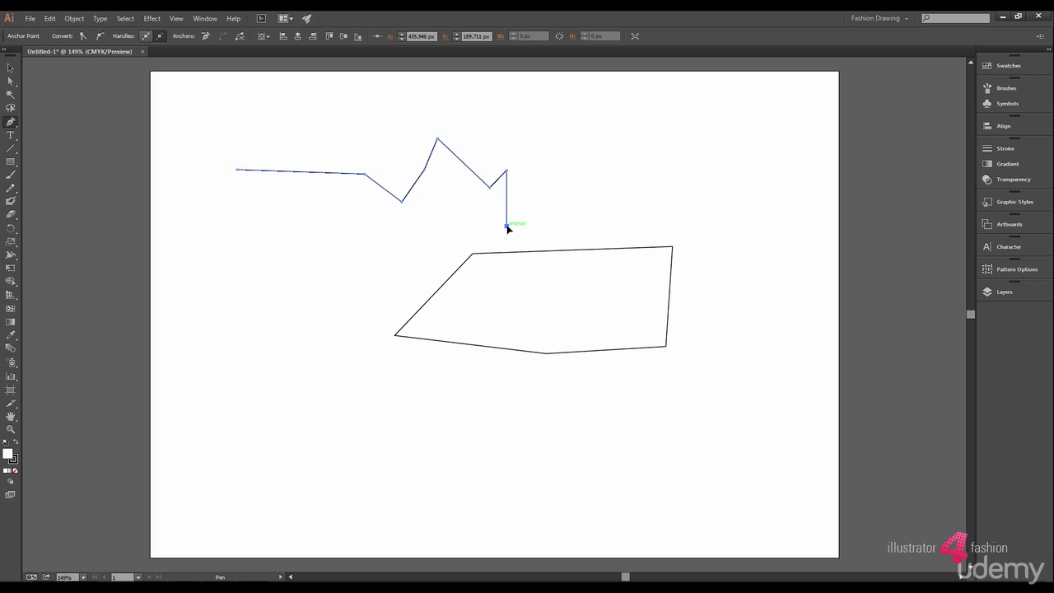
click(353, 225)
click(294, 285)
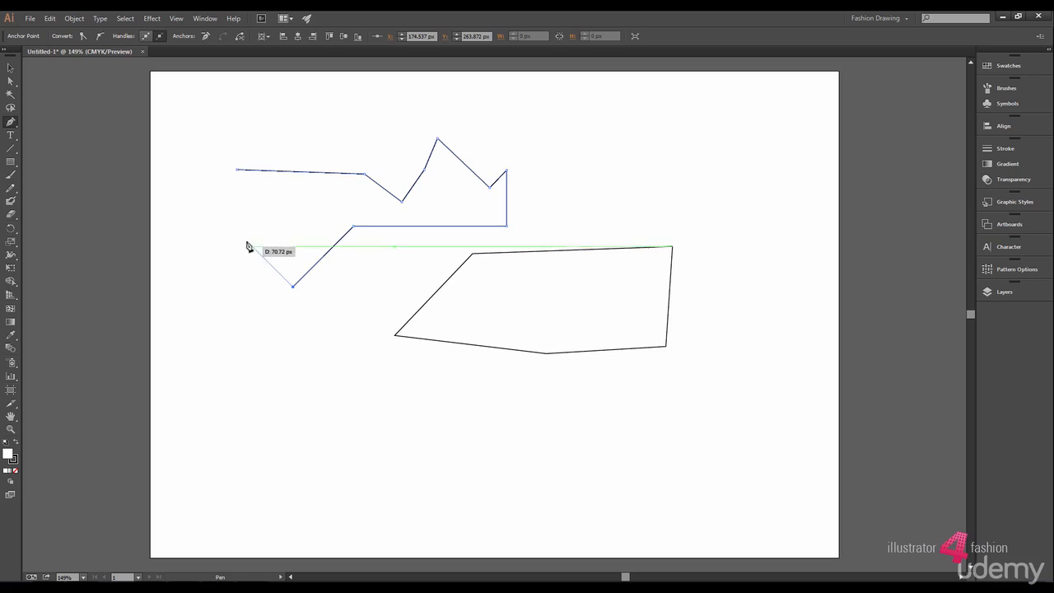
click(218, 212)
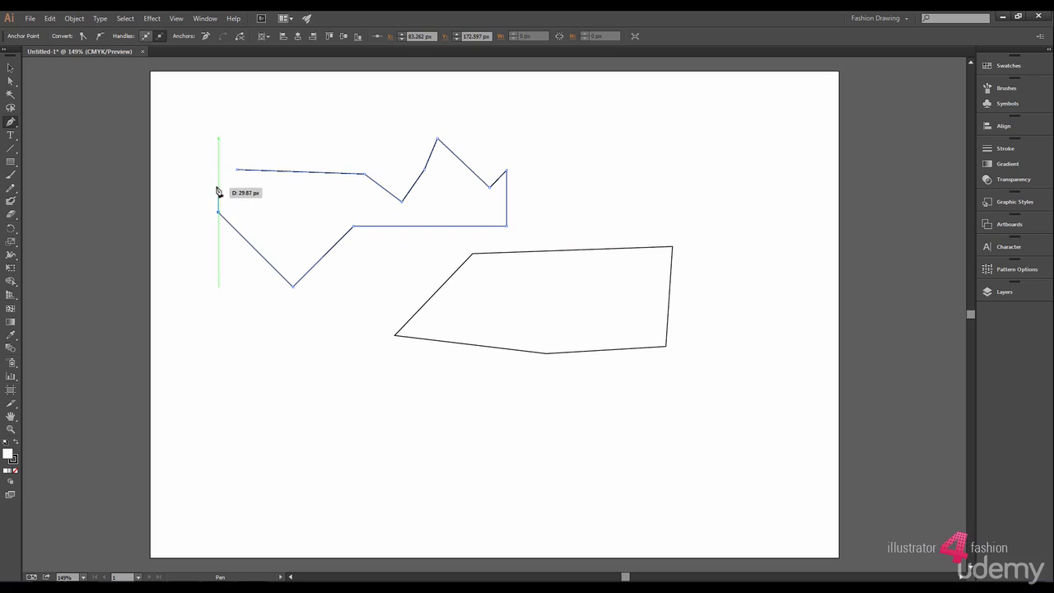
click(218, 171)
click(238, 171)
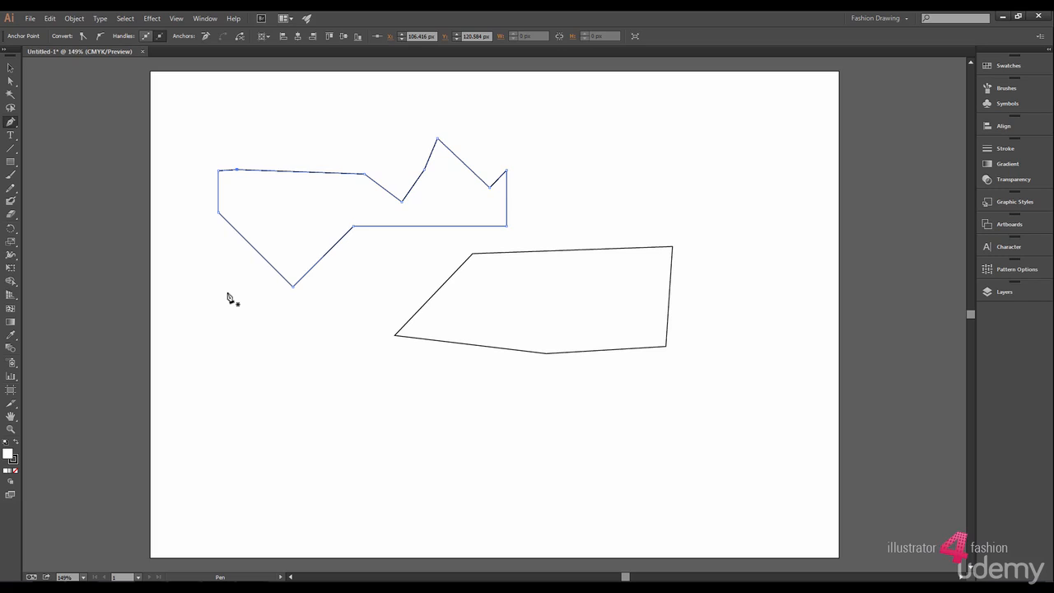
Step: Delete both closed shapes from the artboard and return to the Pen tool
key(v)
drag(200, 139, 686, 417)
key(p)
key(Delete)
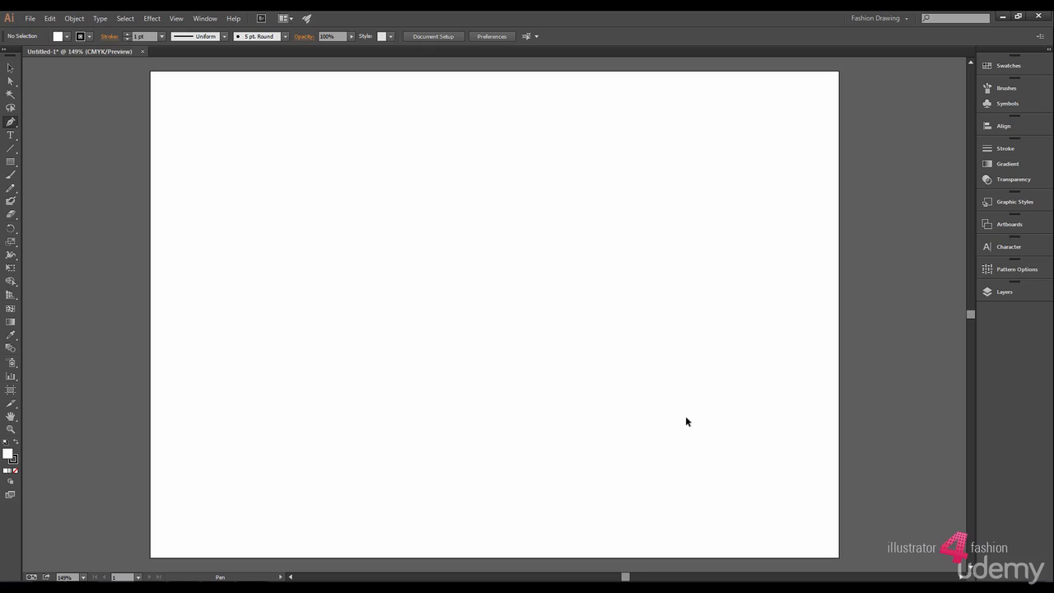
Step: Draw a smooth wave of three alternating curves through four anchors, about 403 px wide, across the artboard's upper half
click(269, 236)
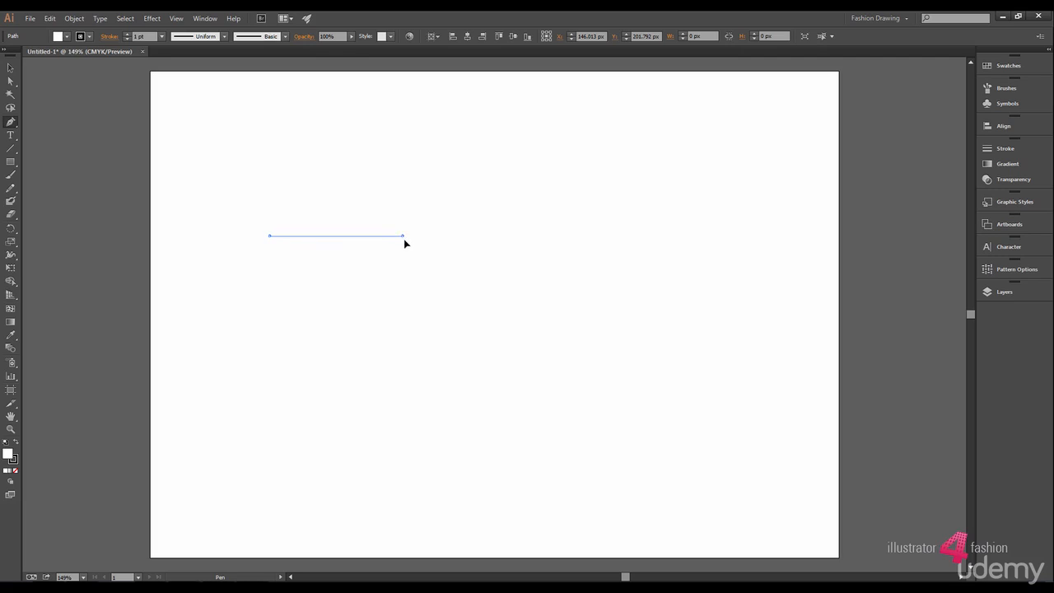
drag(403, 237, 442, 311)
drag(442, 311, 445, 321)
drag(445, 320, 445, 320)
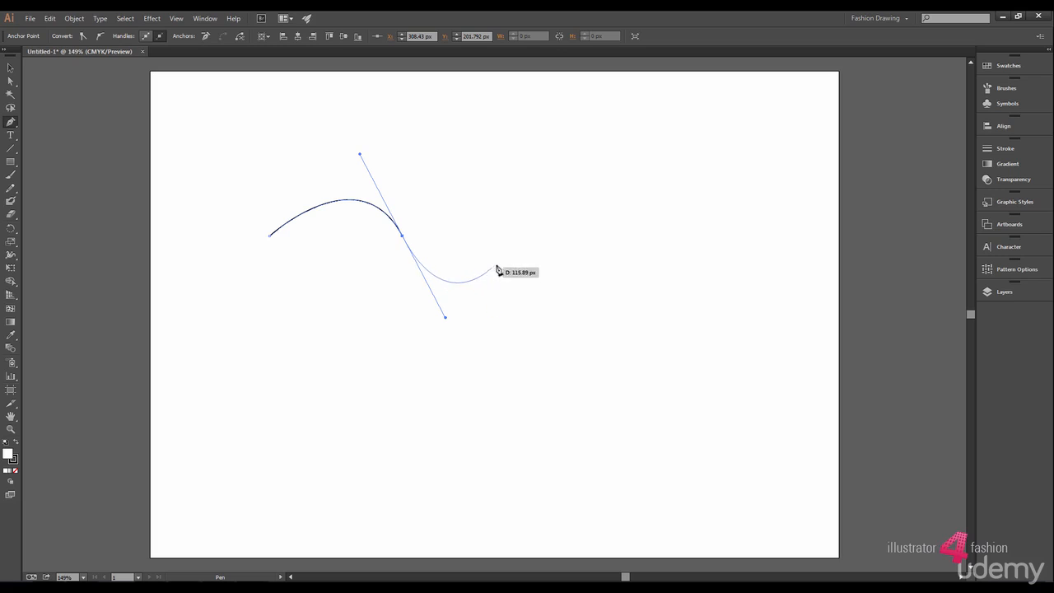
drag(512, 246, 525, 210)
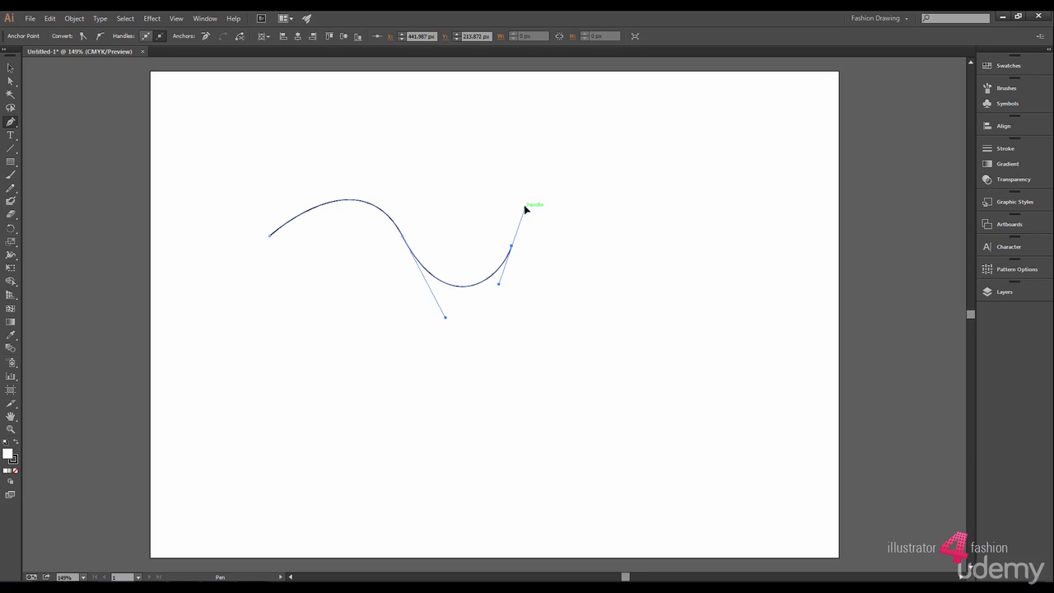
drag(598, 182, 664, 212)
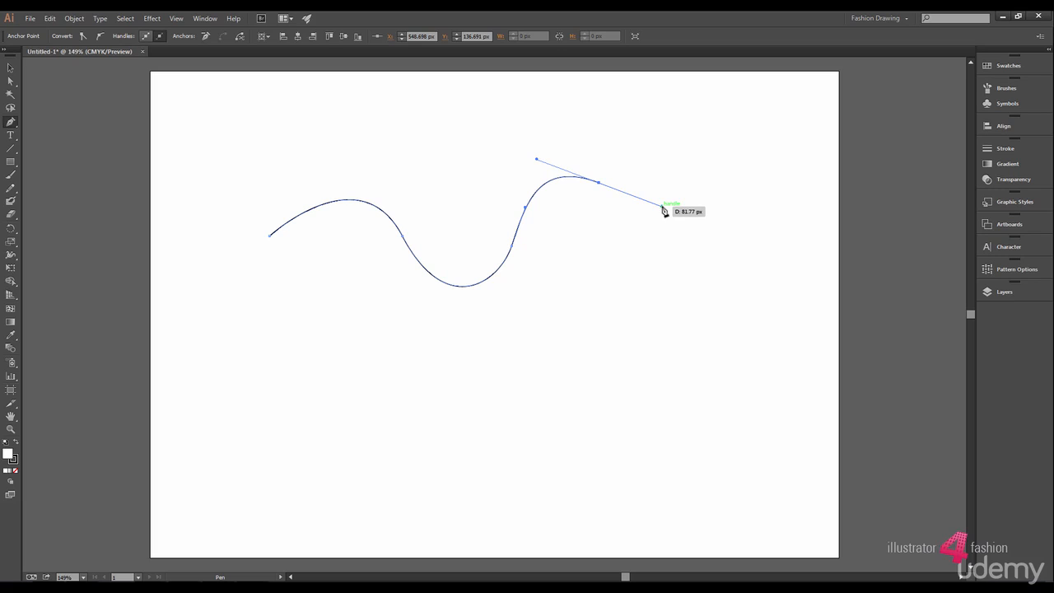
Step: Extend the wave downward with three stacked curves, constraining their direction handles to horizontal and aligning the anchors vertically about 100 px apart
key(shift)
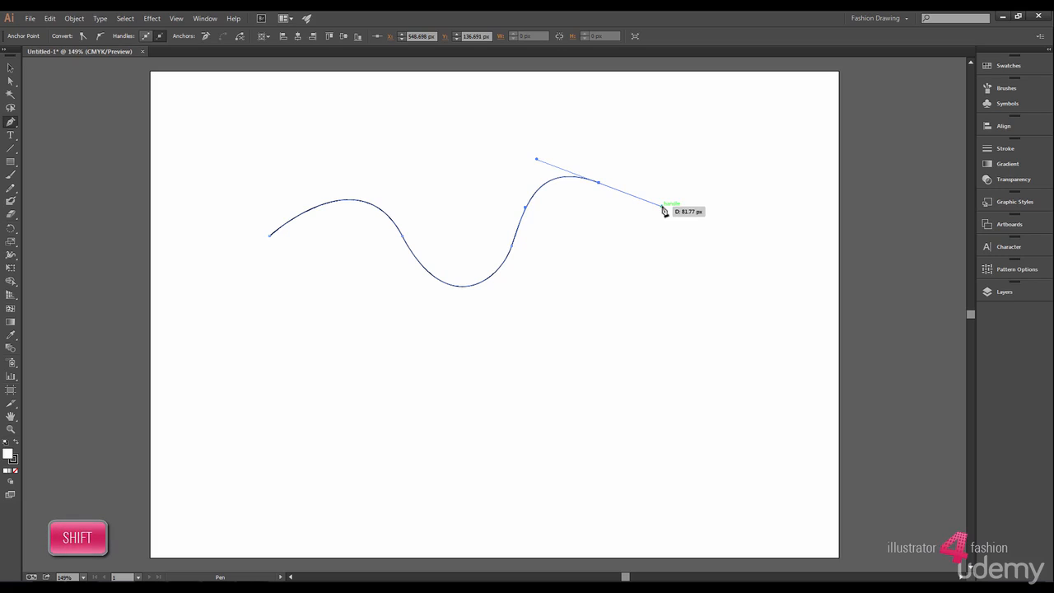
drag(664, 211, 665, 211)
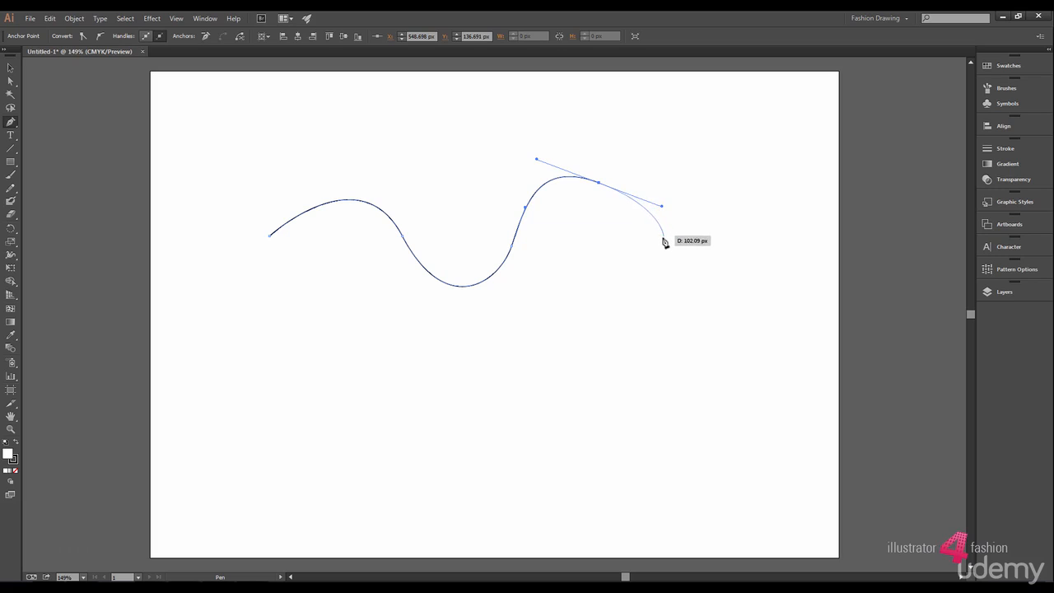
drag(598, 282, 520, 289)
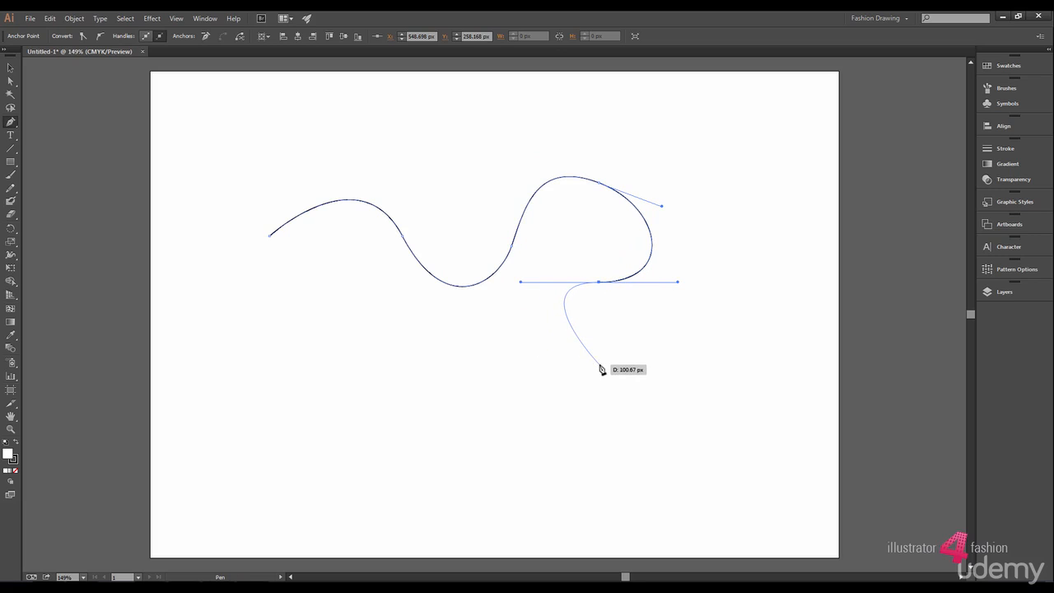
drag(598, 364, 684, 365)
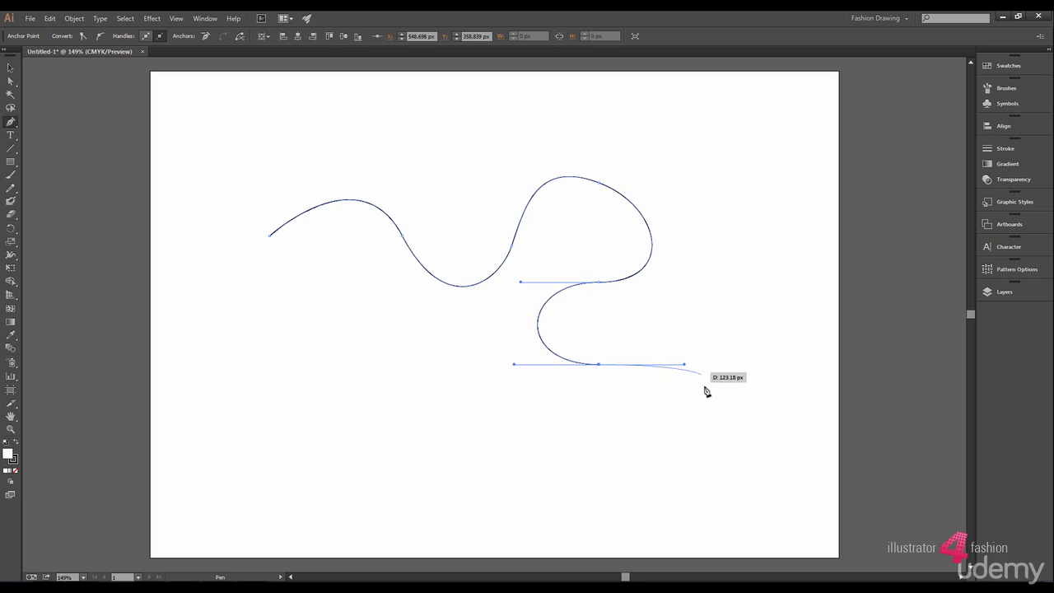
drag(598, 450, 503, 446)
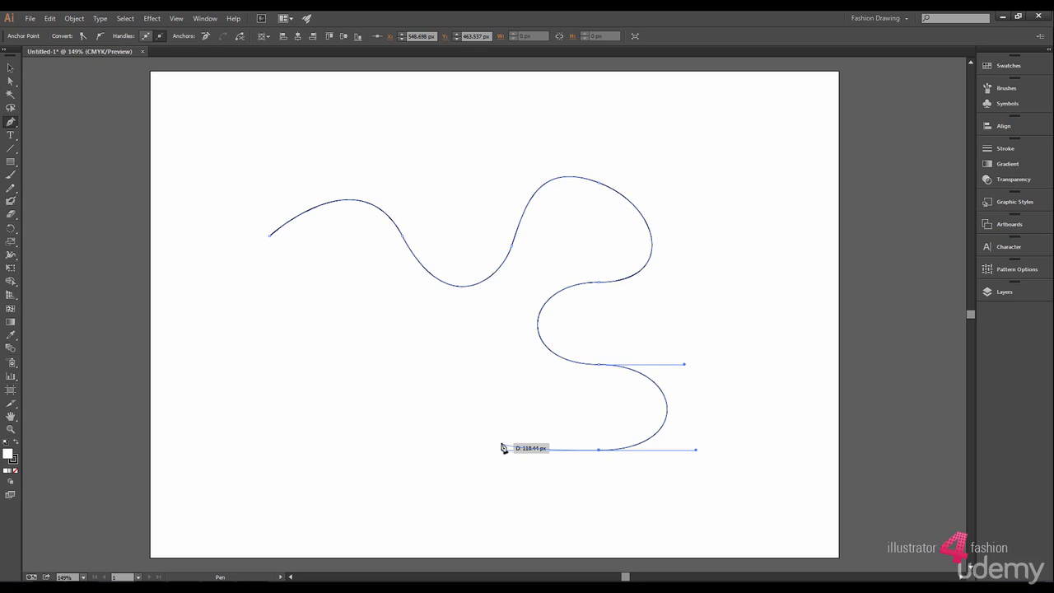
Step: End the open wavy path and delete it from the artboard
ctrl+click(478, 435)
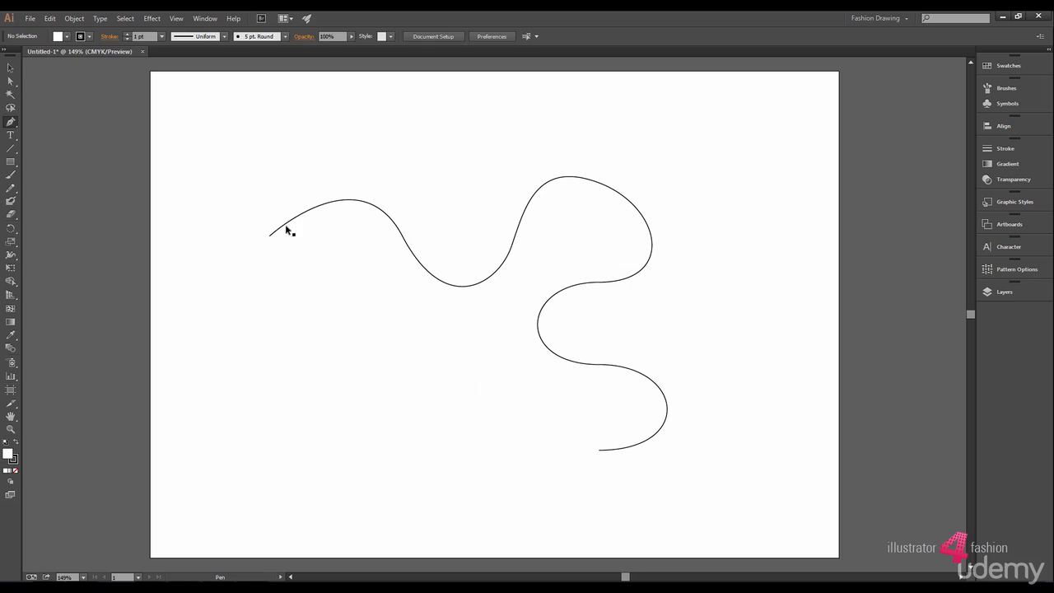
drag(234, 170, 712, 439)
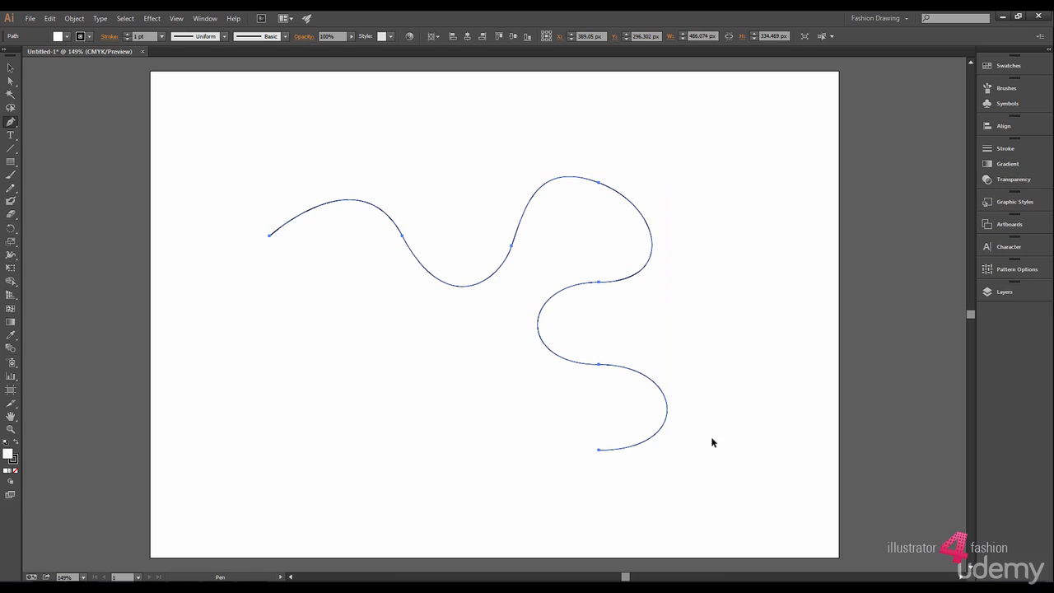
key(Delete)
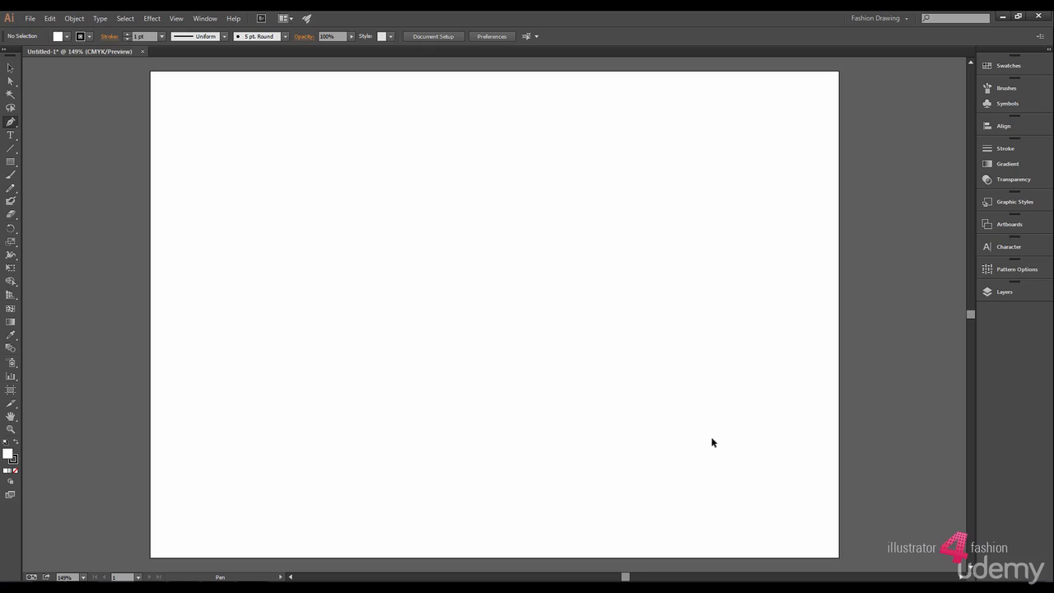
Step: Draw a path alternating straight and arched segments across the upper artboard, removing the first arch's outgoing handle to continue straight
click(193, 219)
click(258, 219)
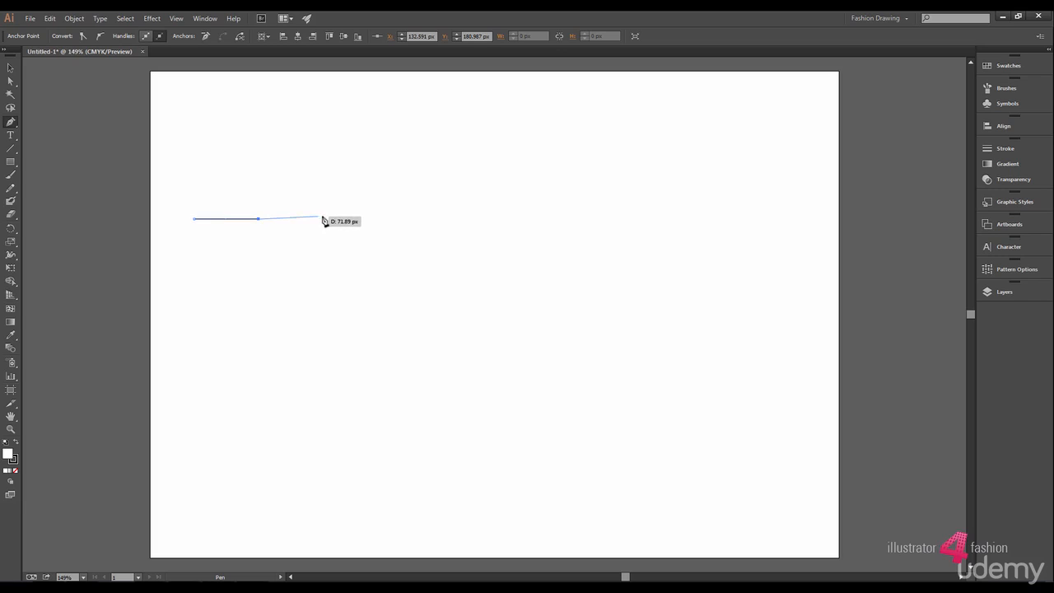
mouse_move(327, 219)
mouse_down()
mouse_move(370, 275)
mouse_move(348, 285)
mouse_move(368, 281)
mouse_up()
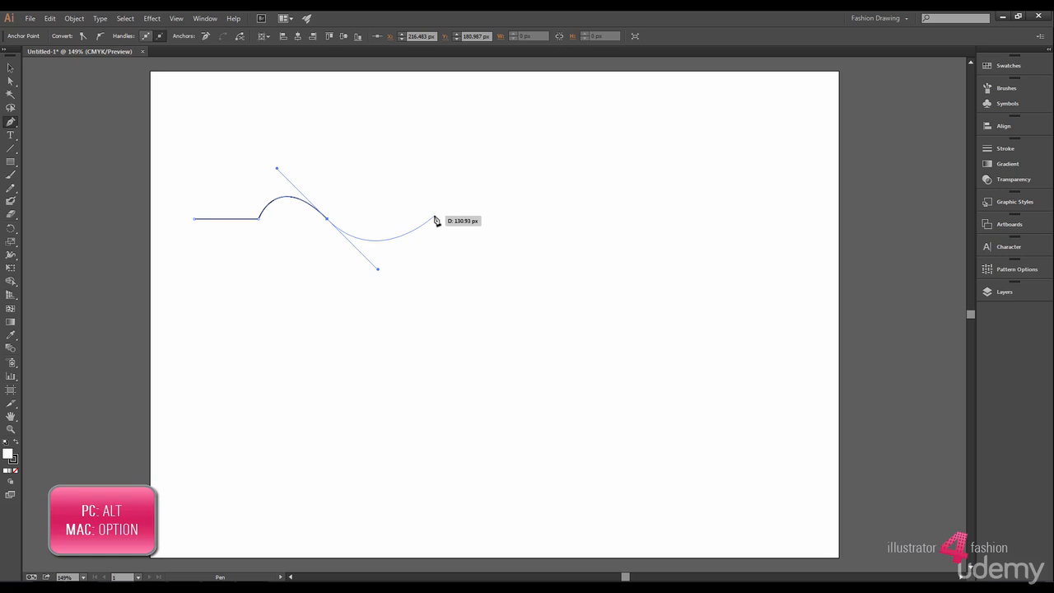
click(327, 220)
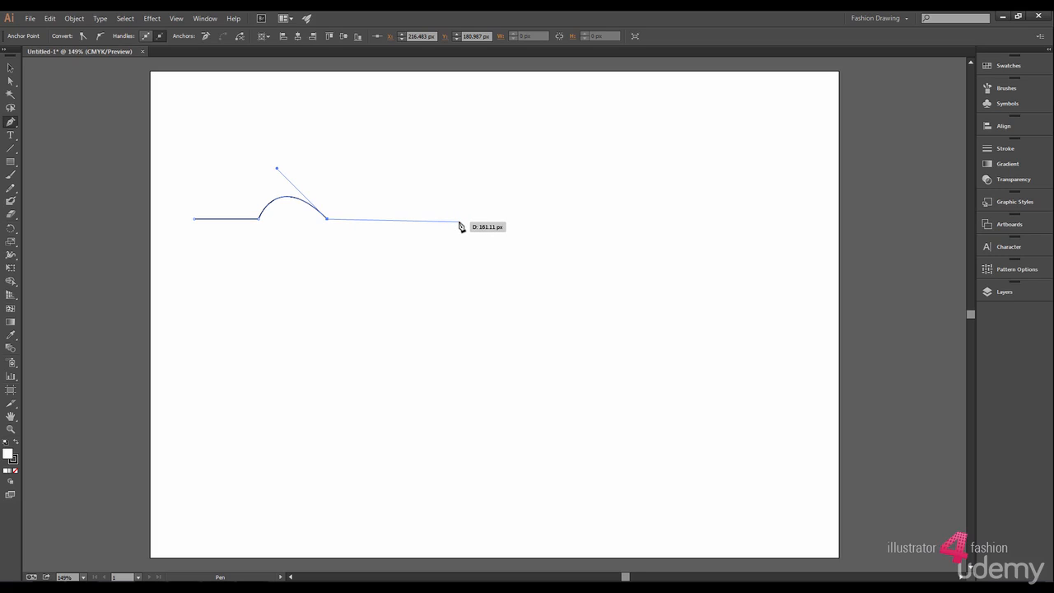
click(399, 220)
drag(460, 219, 489, 254)
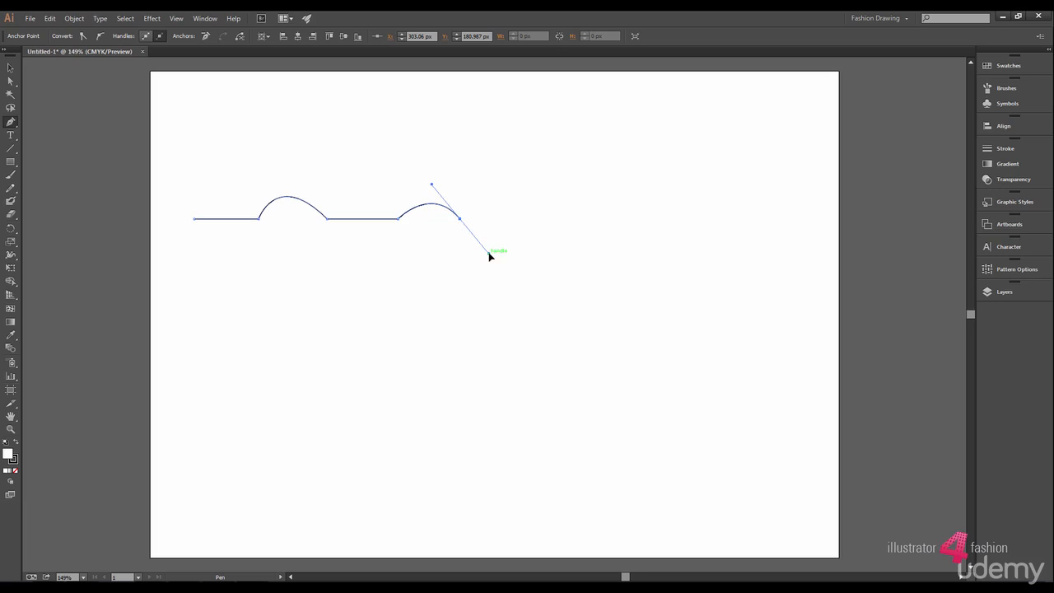
Step: Retract the end anchor's outgoing handle, pull out a longer one, add a dipping curve about 159 px wide, and end the path open
click(461, 219)
drag(461, 221, 484, 252)
drag(504, 275, 505, 276)
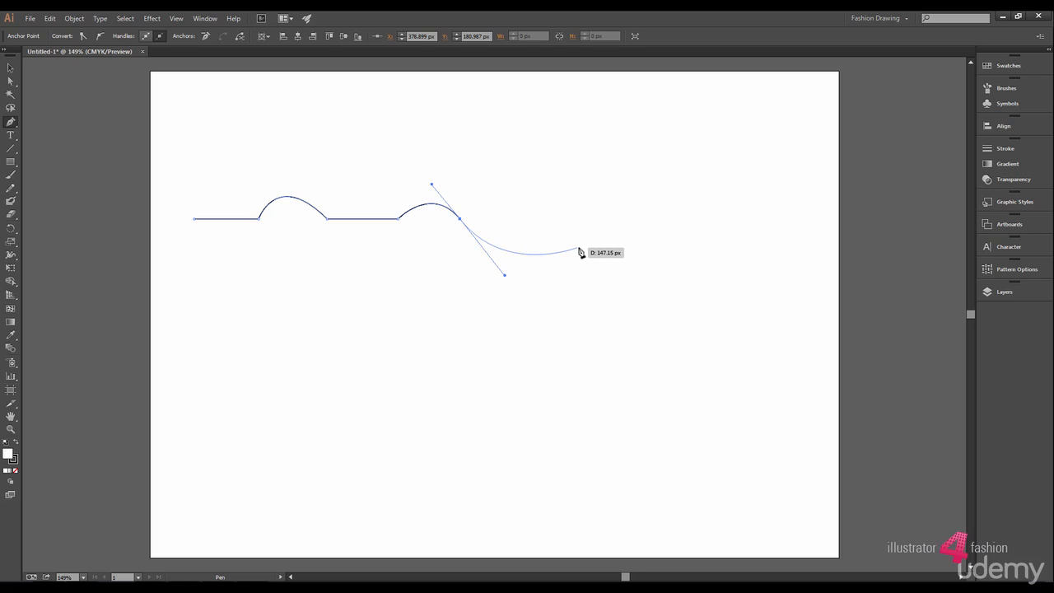
click(591, 222)
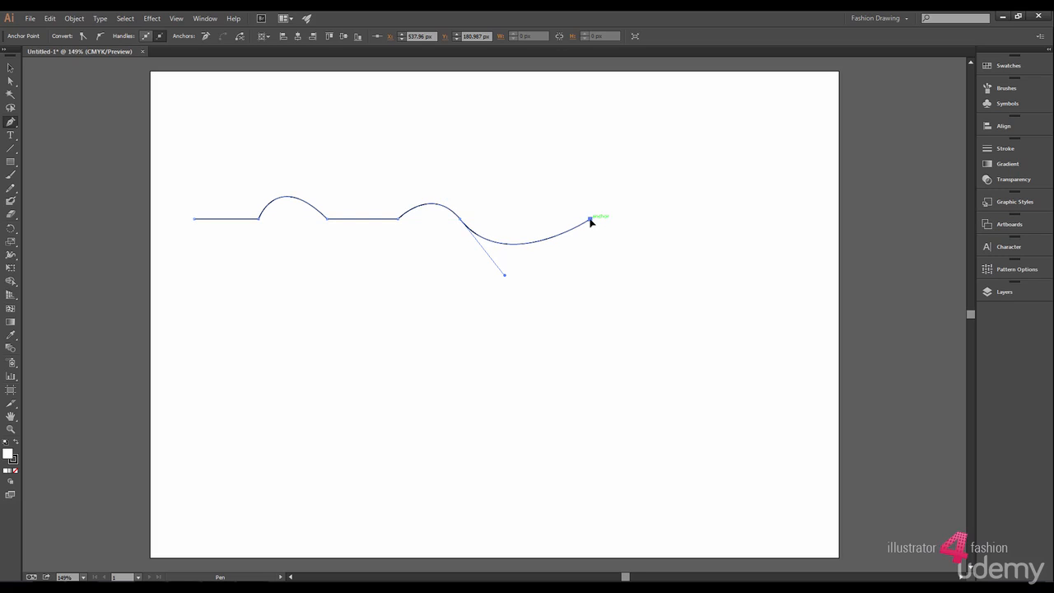
ctrl+click(651, 215)
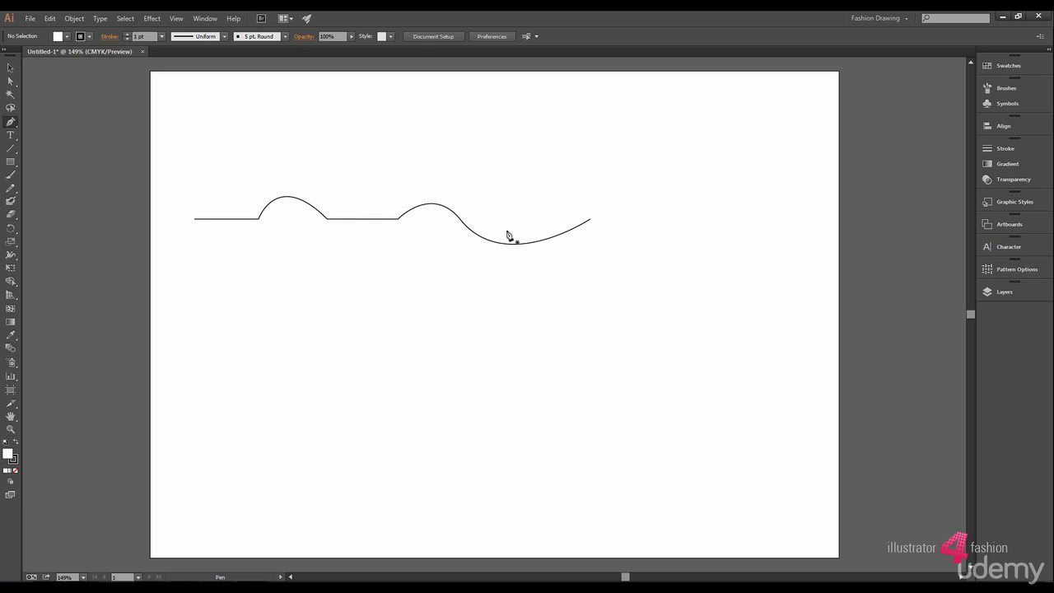
Step: Draw an open wavy path of three curves about 539 px wide below, lengthening the third anchor's outgoing handle independently
click(233, 355)
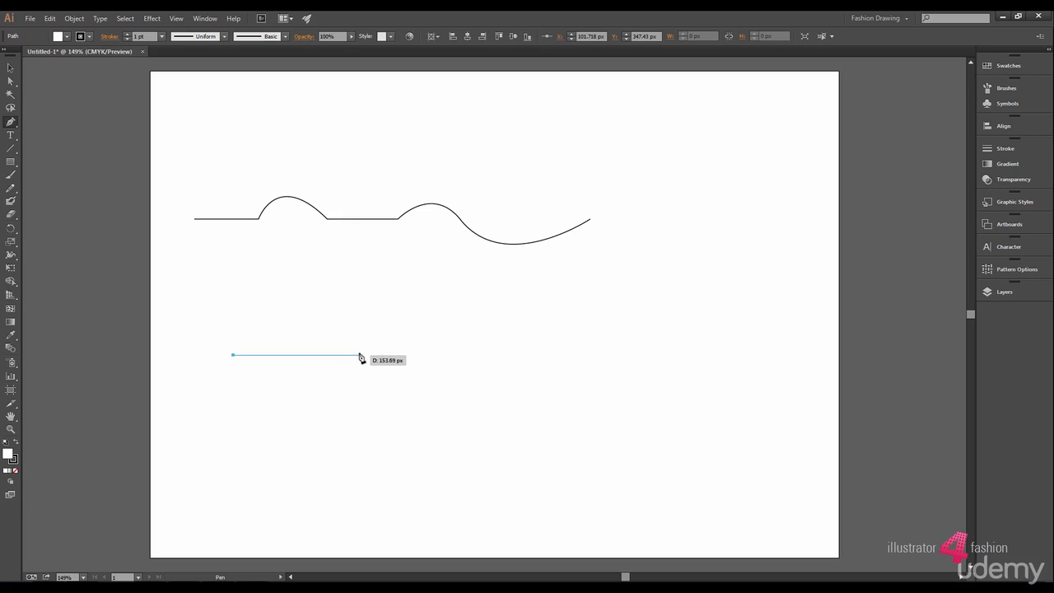
drag(359, 356, 405, 282)
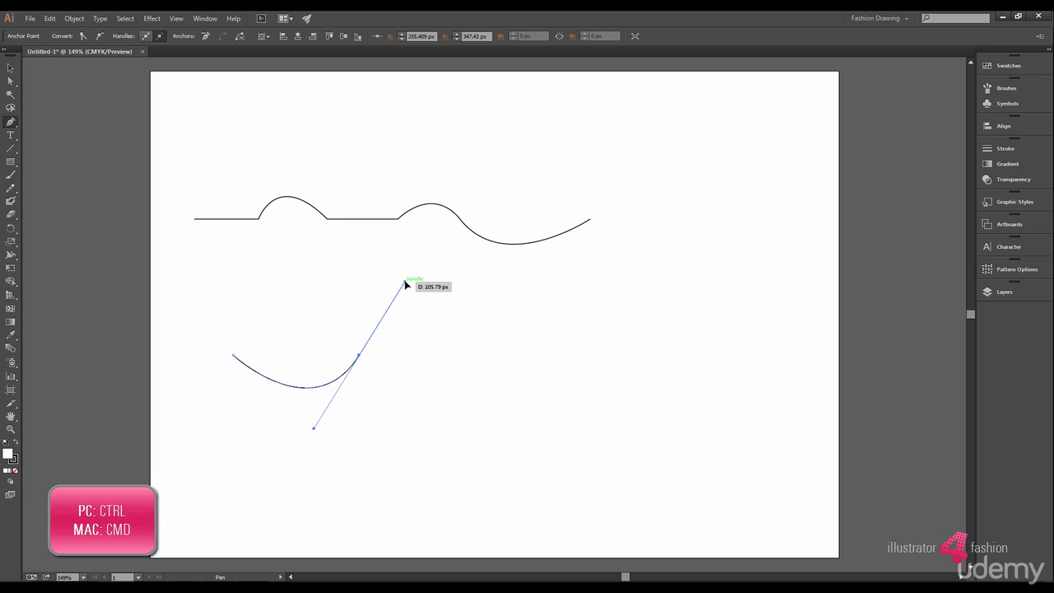
drag(405, 283, 405, 282)
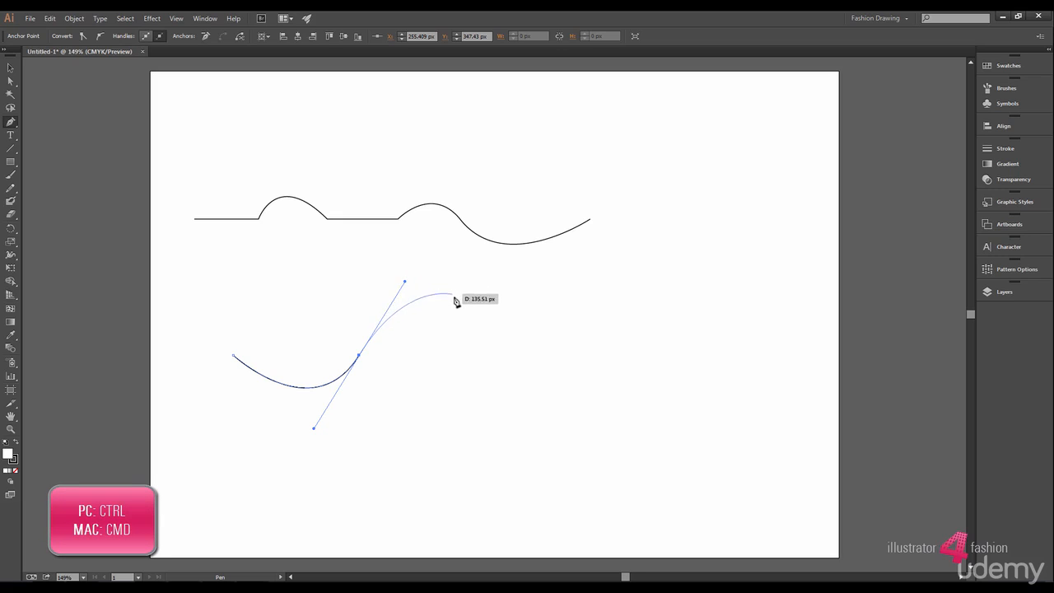
drag(494, 346, 508, 514)
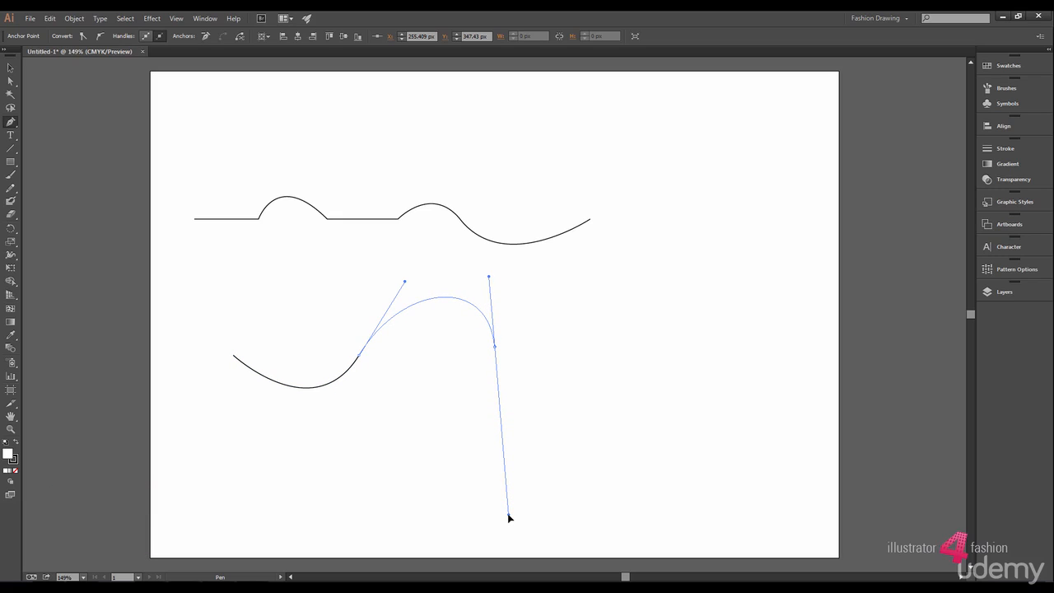
drag(508, 515, 508, 514)
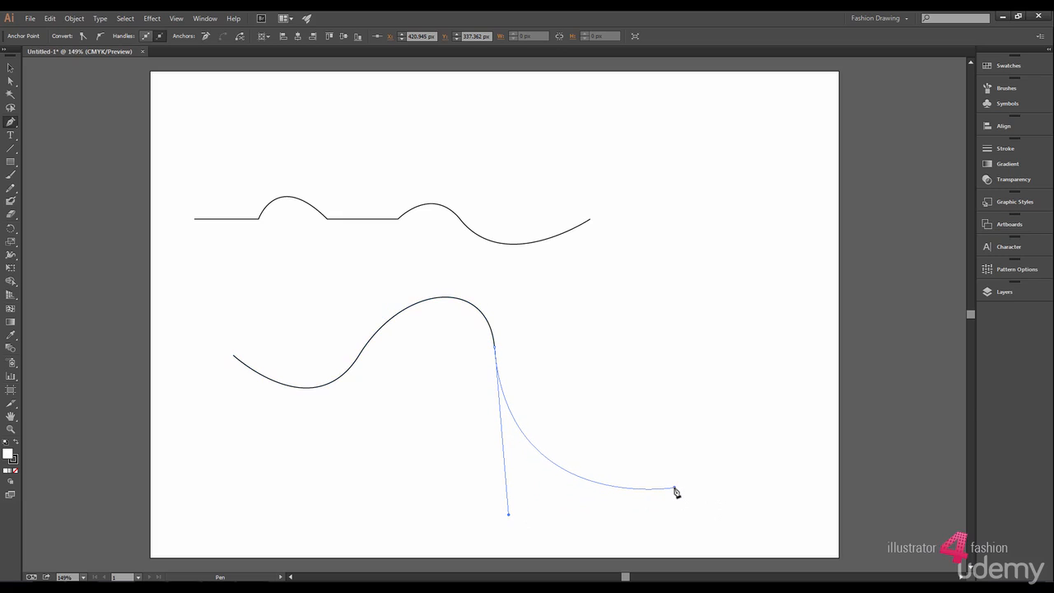
drag(674, 489, 741, 479)
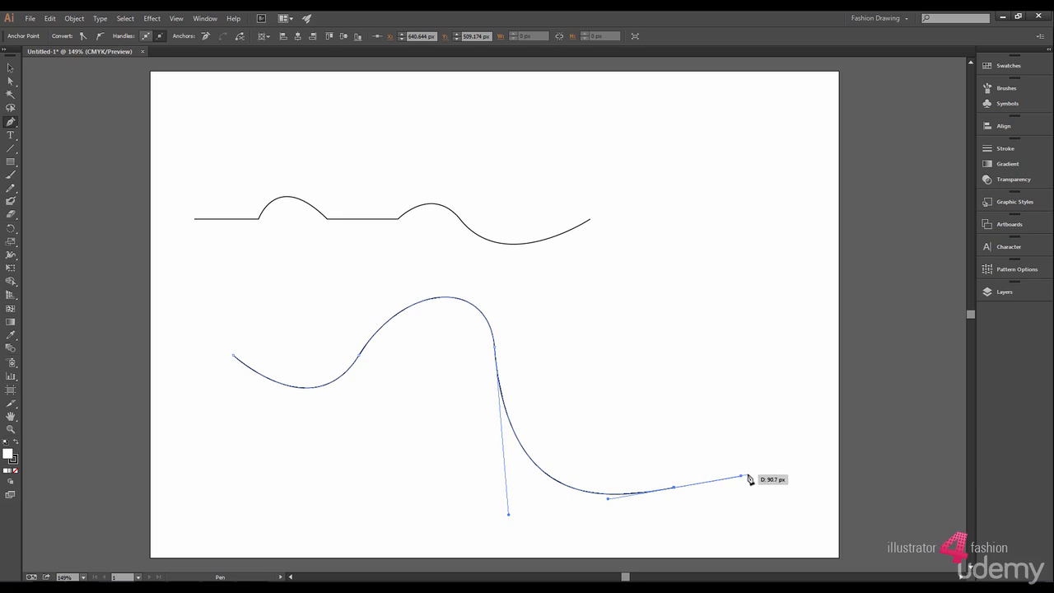
key(ctrl)
ctrl+click(765, 472)
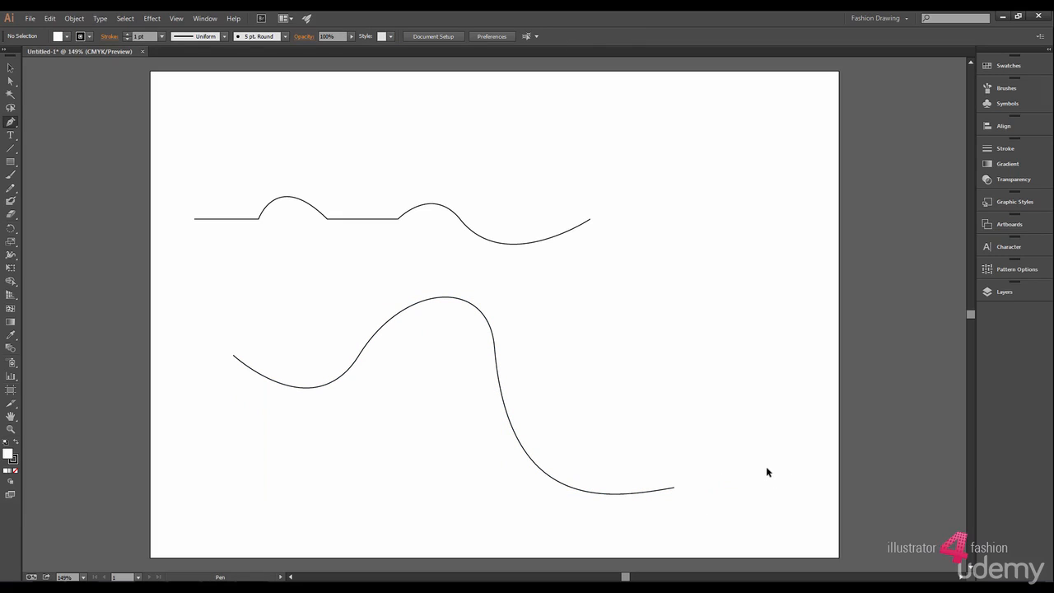
Step: Select both open paths and delete them from the artboard
key(ctrl)
drag(205, 185, 644, 452)
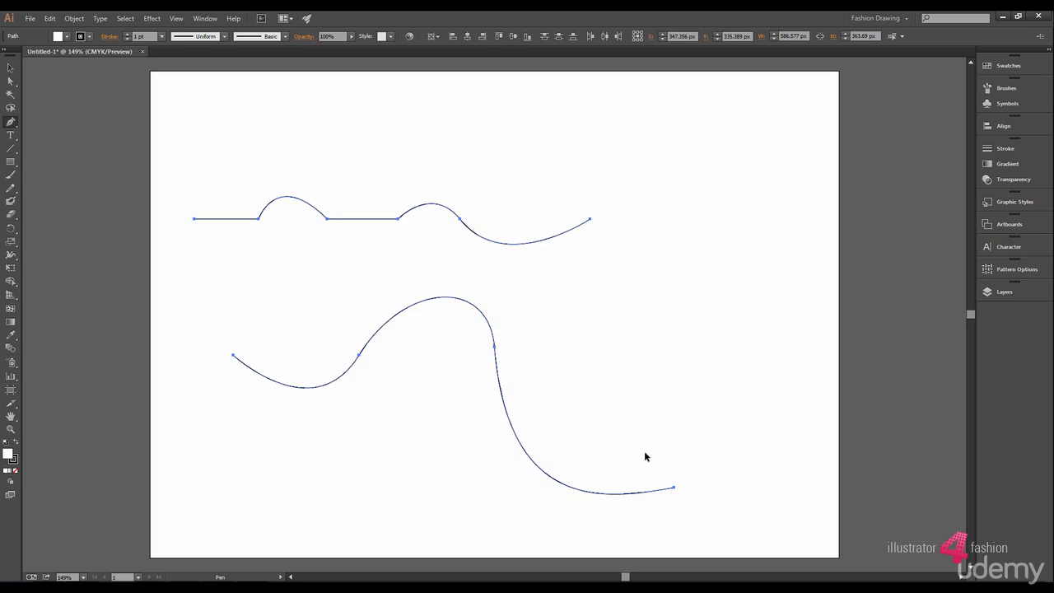
key(Delete)
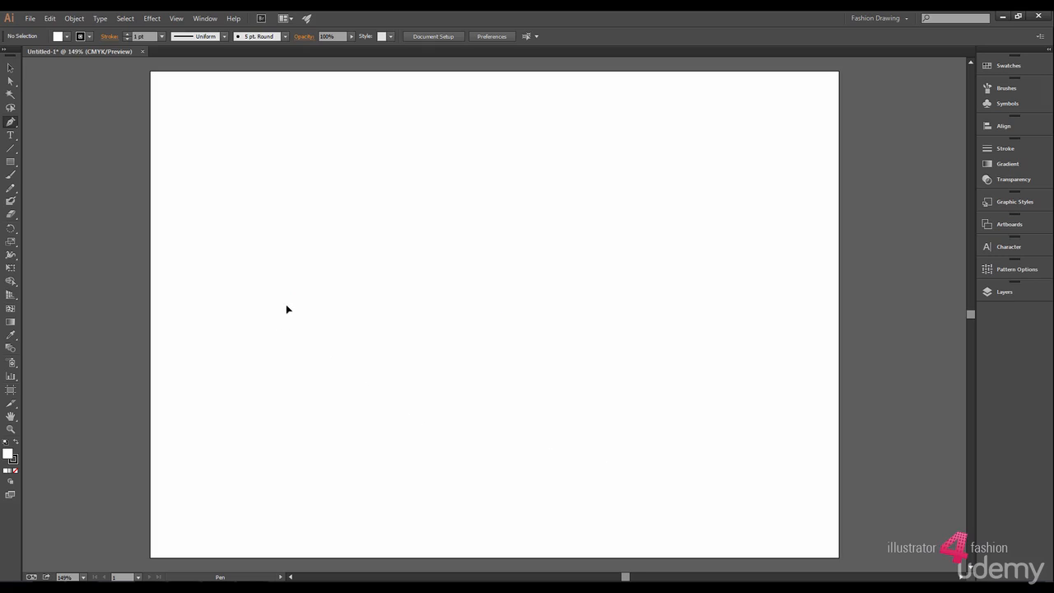
Step: Draw a closed oval about 161 by 139 px from two smooth anchors with near-vertical handles
click(285, 256)
click(288, 341)
drag(288, 340, 286, 362)
drag(286, 362, 287, 362)
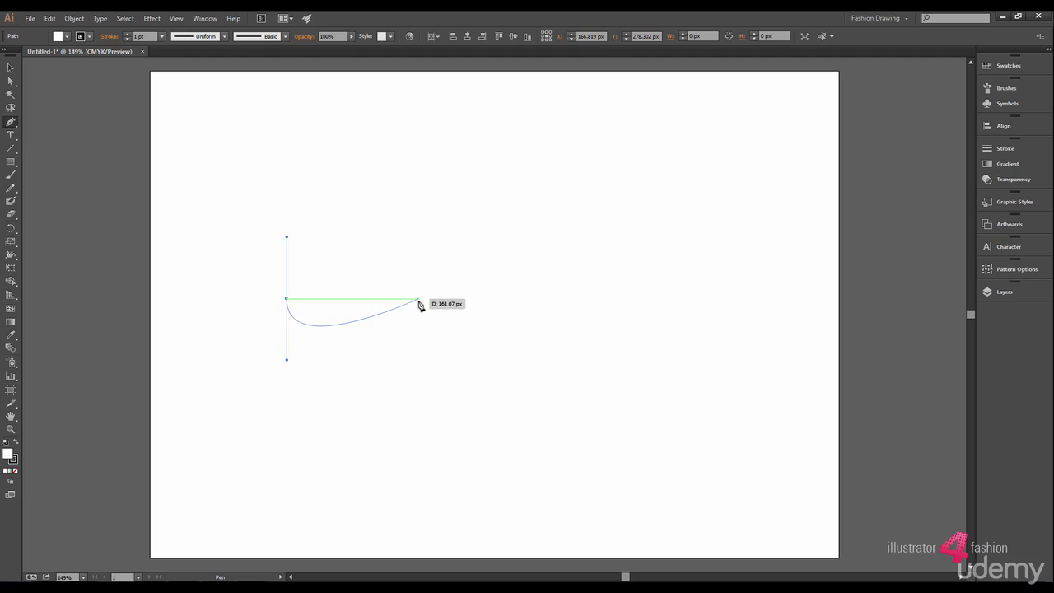
drag(420, 300, 424, 219)
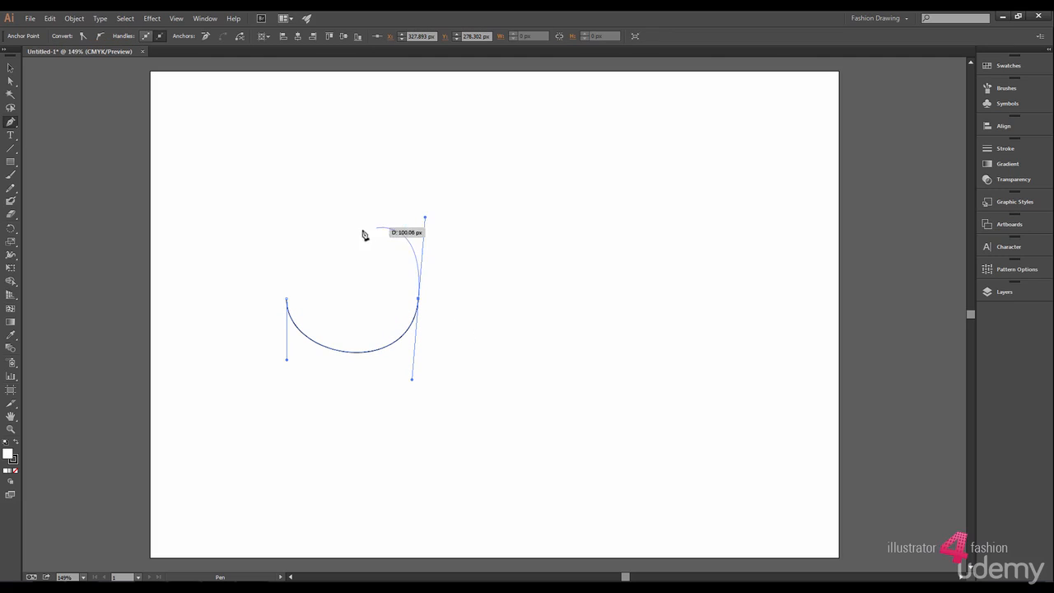
drag(287, 300, 289, 379)
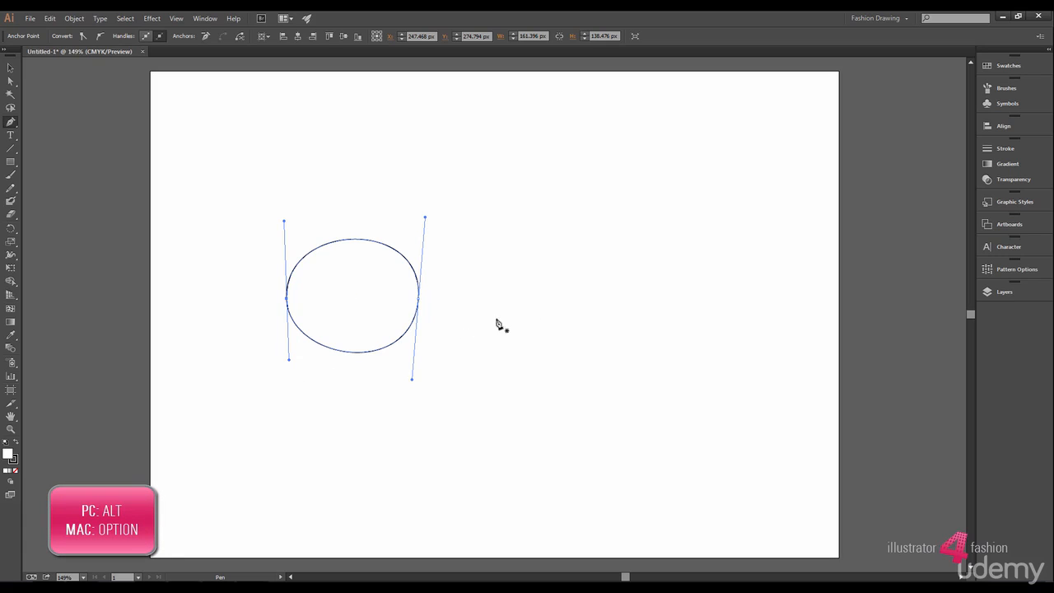
Step: Draw a second closed two-anchor shape beside the oval, about 164 by 128 px, closing it with a corner at its starting anchor
drag(543, 278, 546, 369)
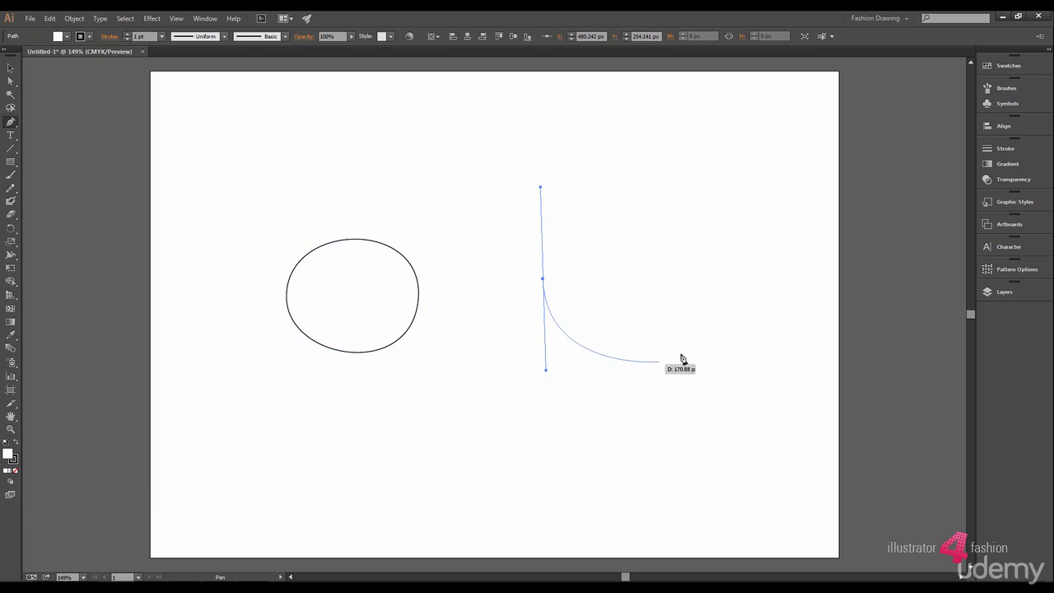
drag(678, 282, 680, 193)
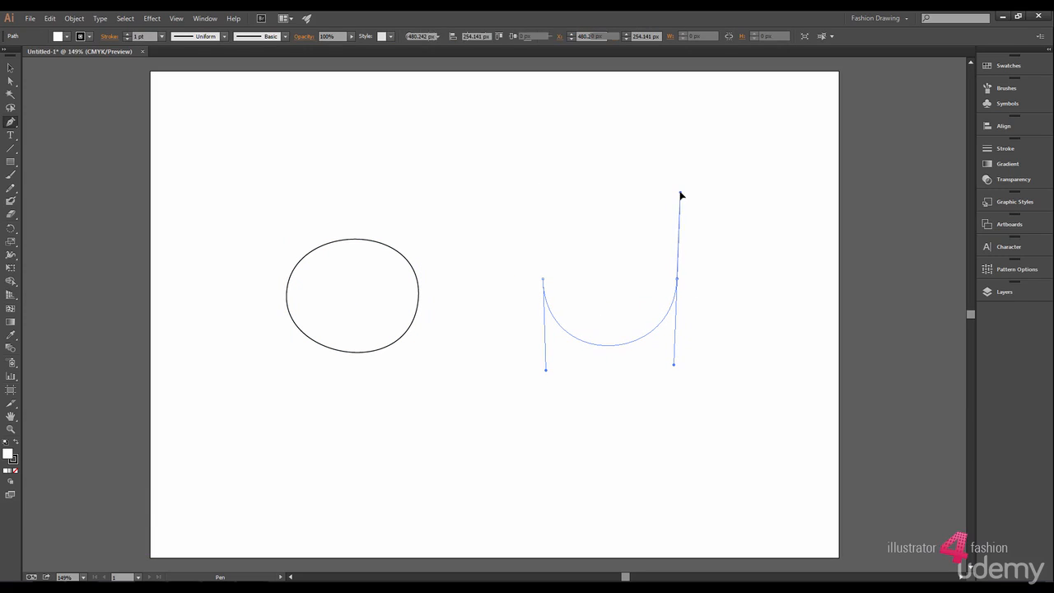
click(543, 279)
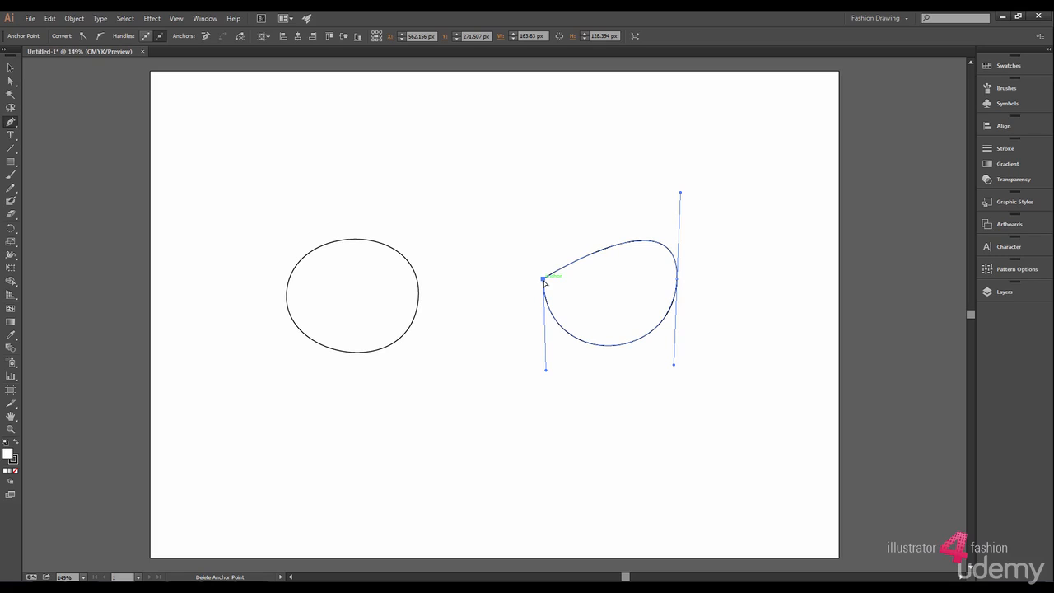
Step: Draw a third closed two-anchor shape below, repositioning its closing anchor upward to form a tilted oval about 154 by 162 px
key(space)
drag(428, 440, 428, 498)
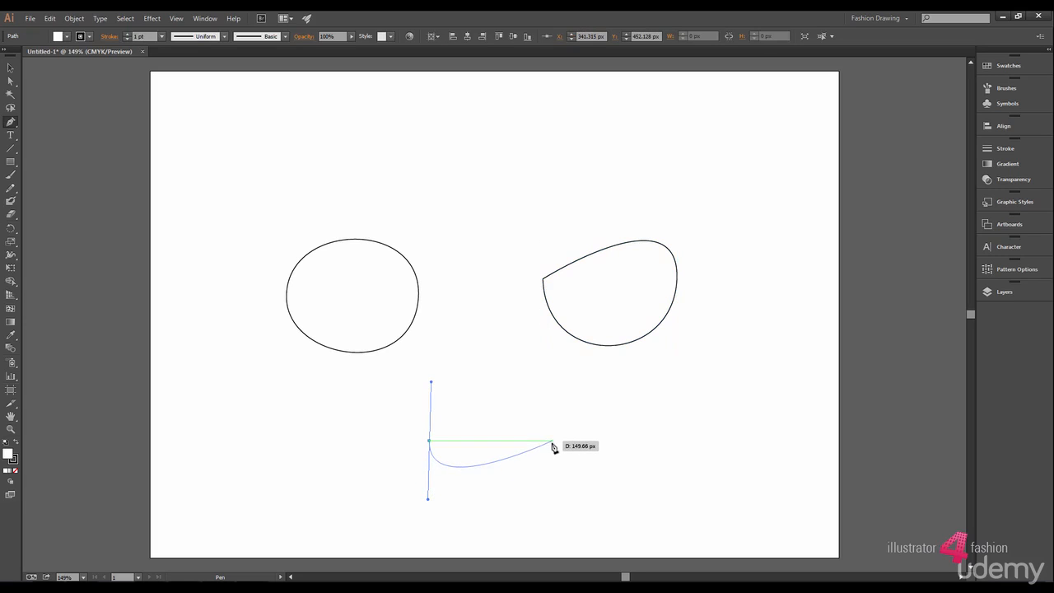
drag(551, 441, 512, 370)
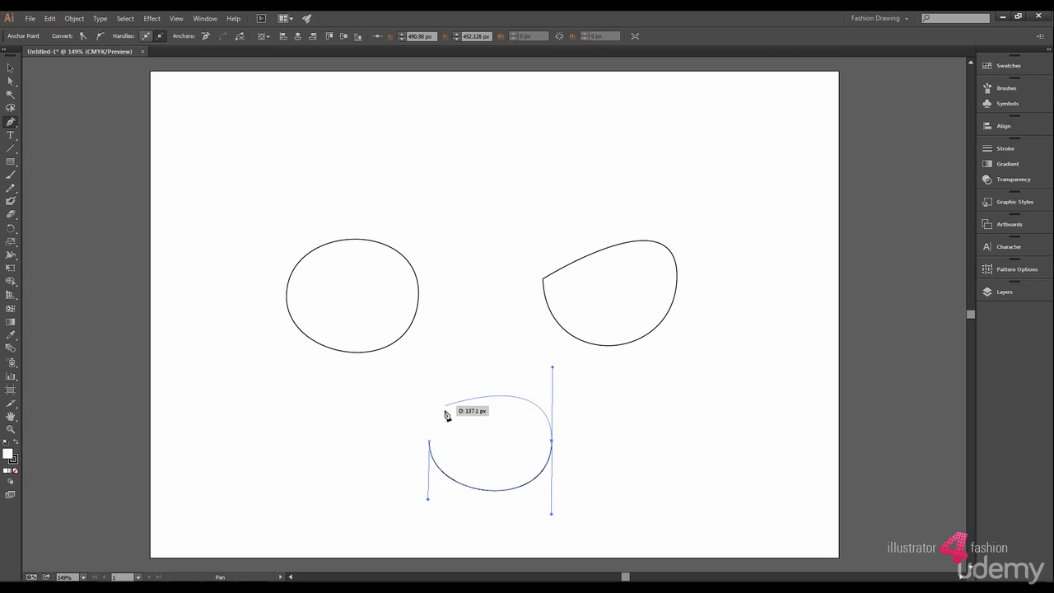
mouse_move(428, 440)
mouse_down()
mouse_move(433, 520)
mouse_move(436, 437)
mouse_move(430, 474)
mouse_move(430, 452)
mouse_up()
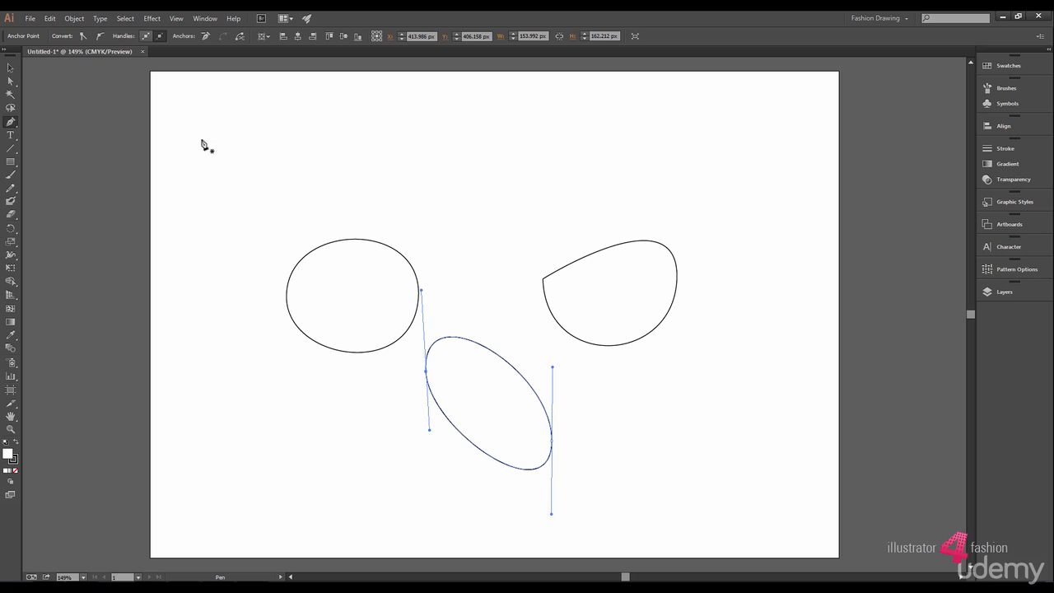
Step: Open the recent document Pen Tool.ai
click(31, 19)
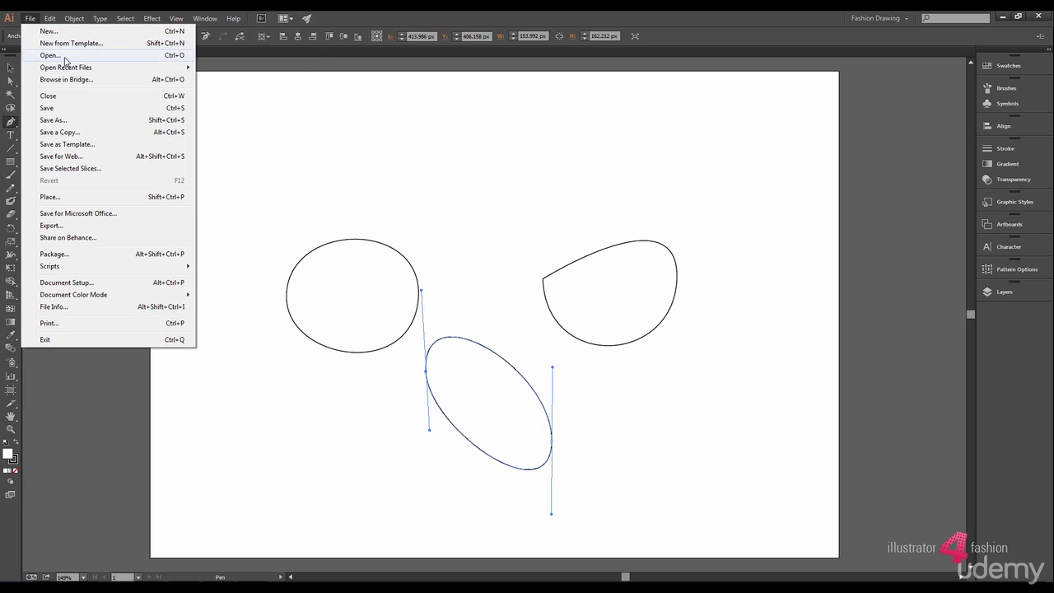
mouse_move(123, 67)
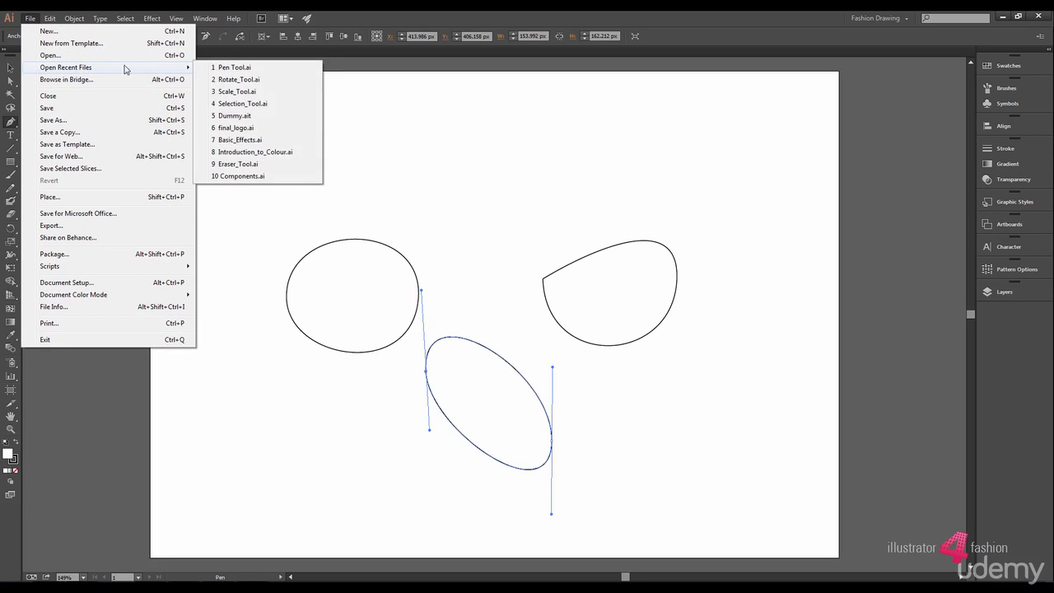
click(213, 67)
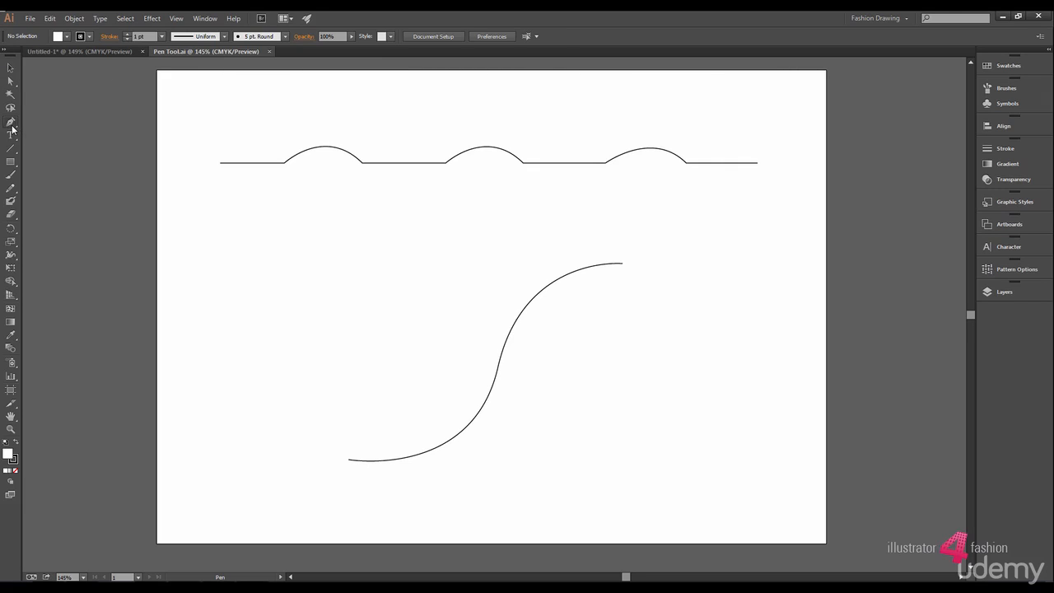
Step: With the Anchor Point tool, raise the first arch freely and the second with equal vertical handles, both to about 60 px high
drag(11, 122, 55, 161)
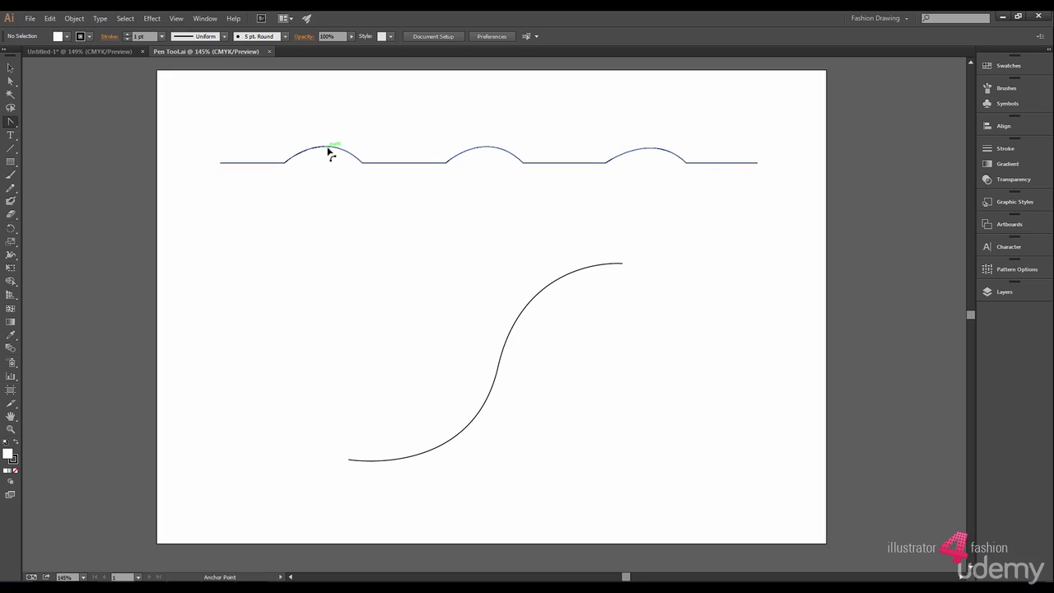
drag(329, 151, 334, 120)
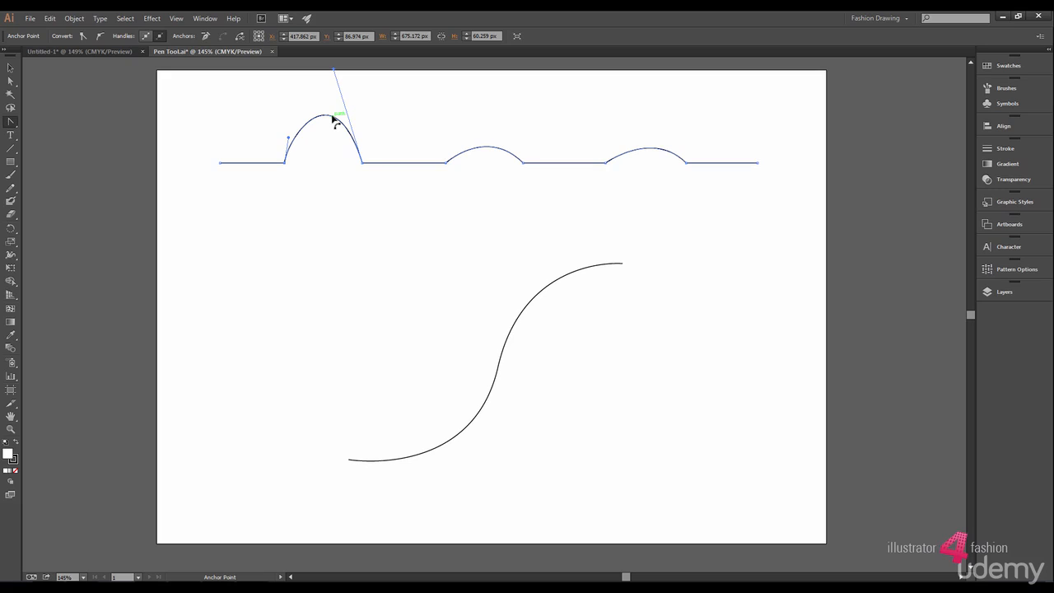
drag(548, 164, 550, 217)
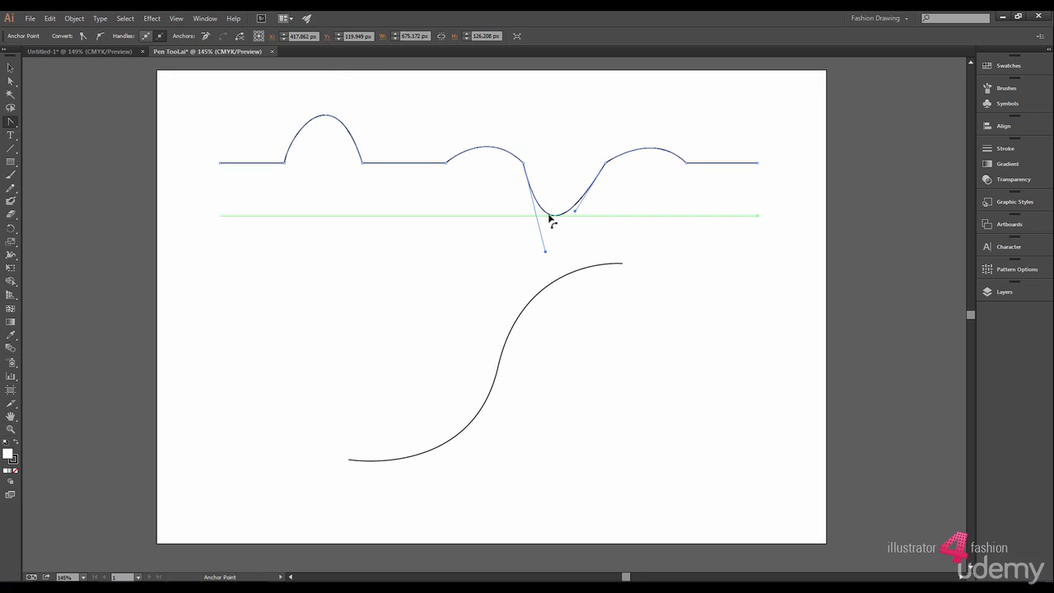
key(ctrl+z)
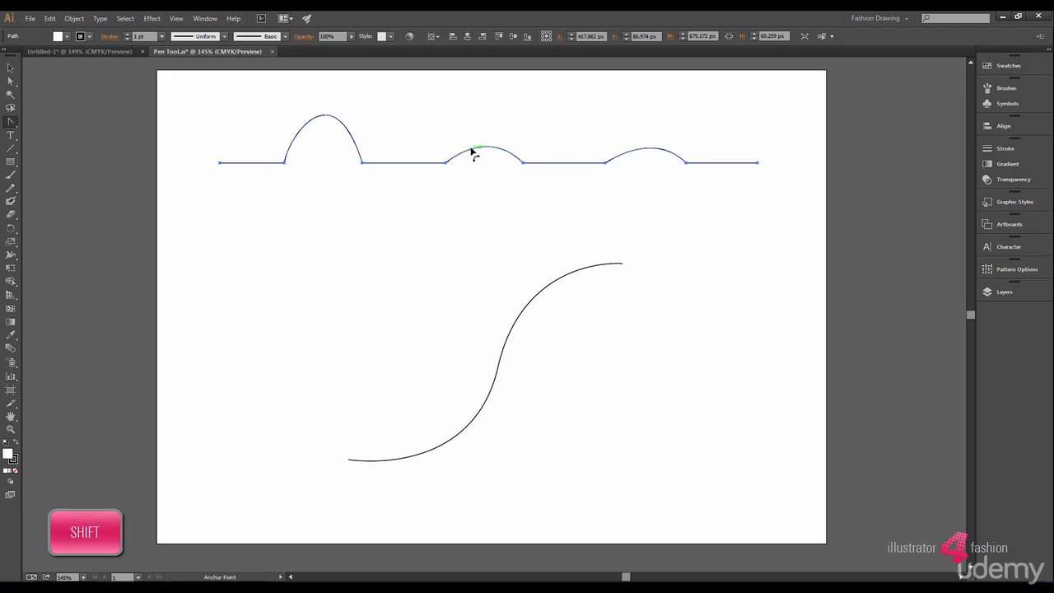
drag(472, 149, 472, 119)
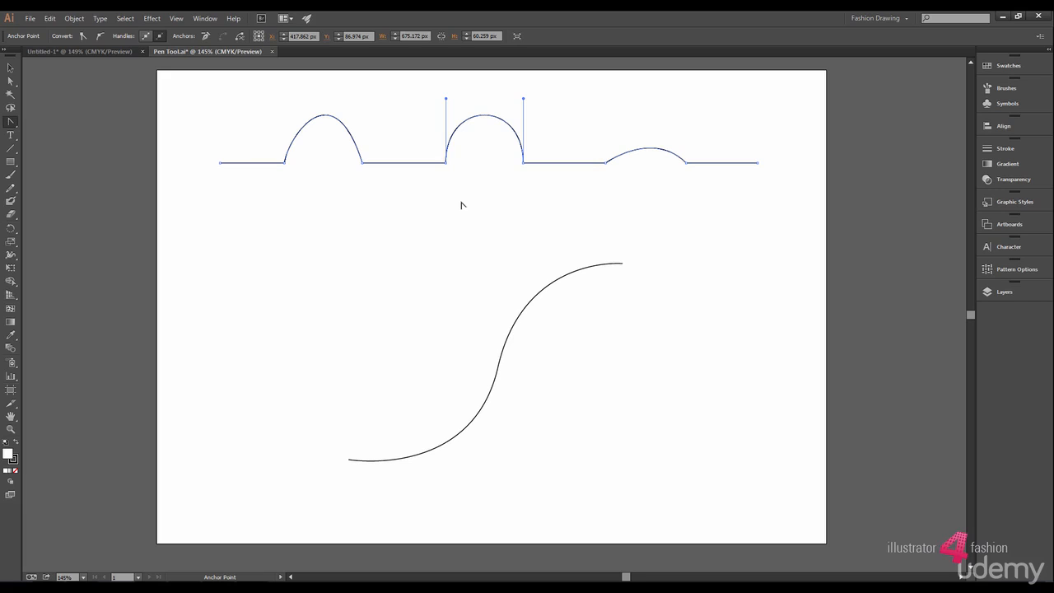
Step: Swing the upper handle of the S-curve's middle anchor up and to the left independently, turning the anchor into a corner
click(500, 361)
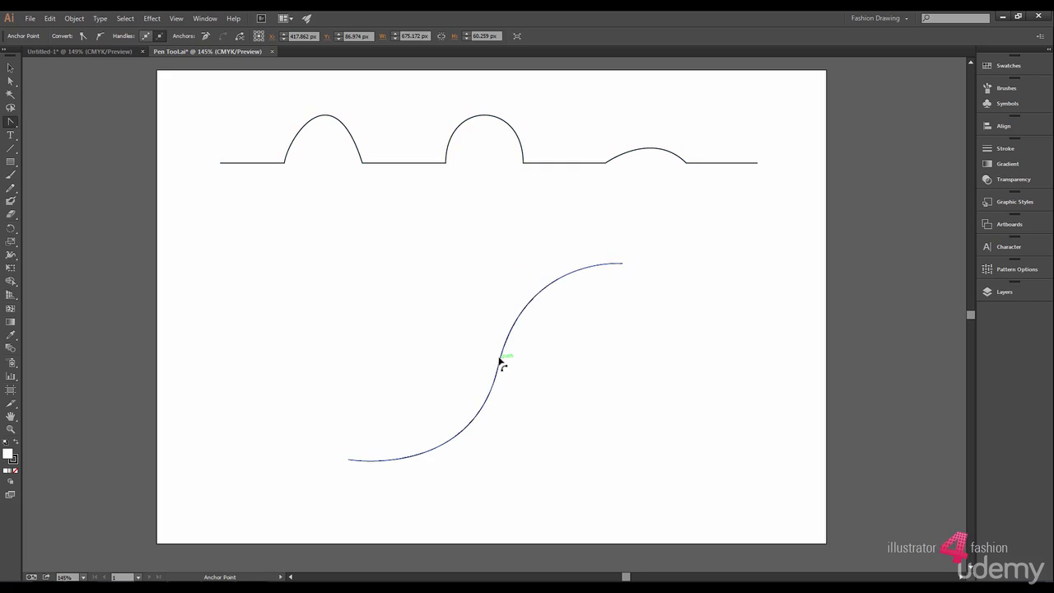
drag(523, 254, 418, 295)
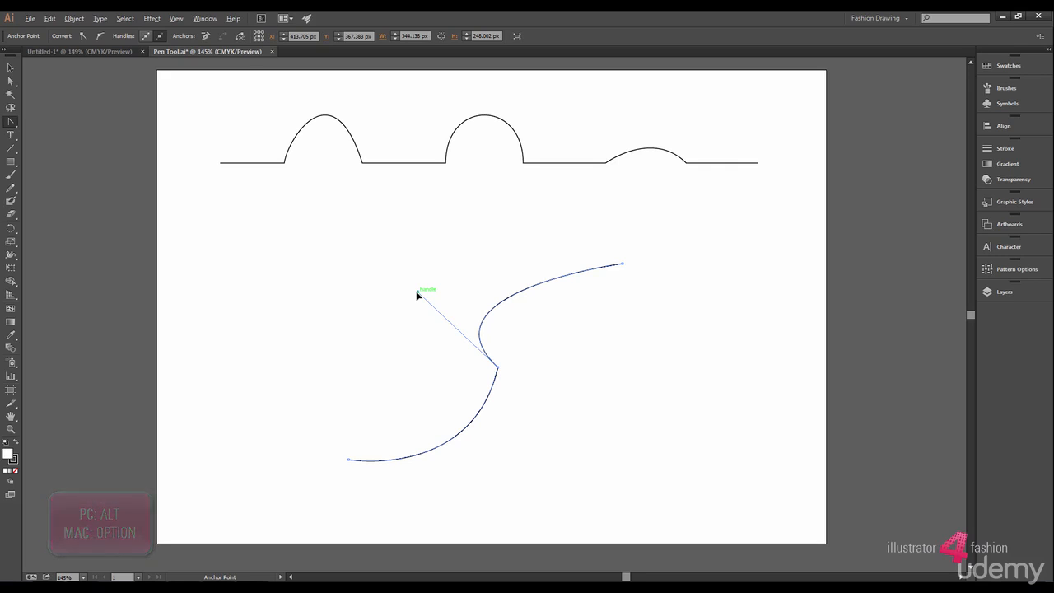
Step: Undo the last handle swing on the S-curve's middle anchor and retract its upper handle, making the upper segment straight
key(ctrl+z)
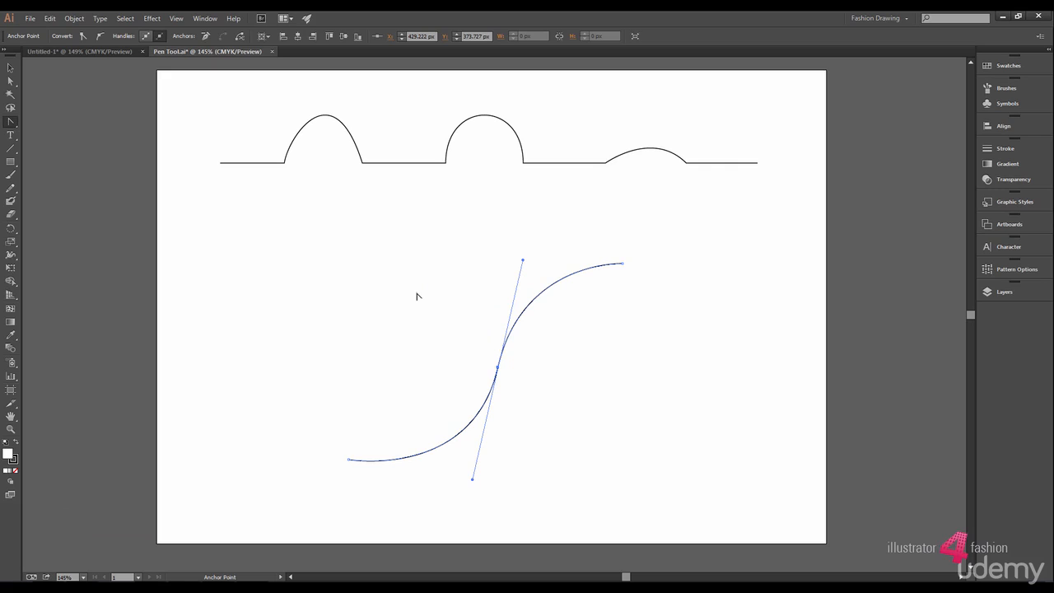
drag(522, 260, 512, 263)
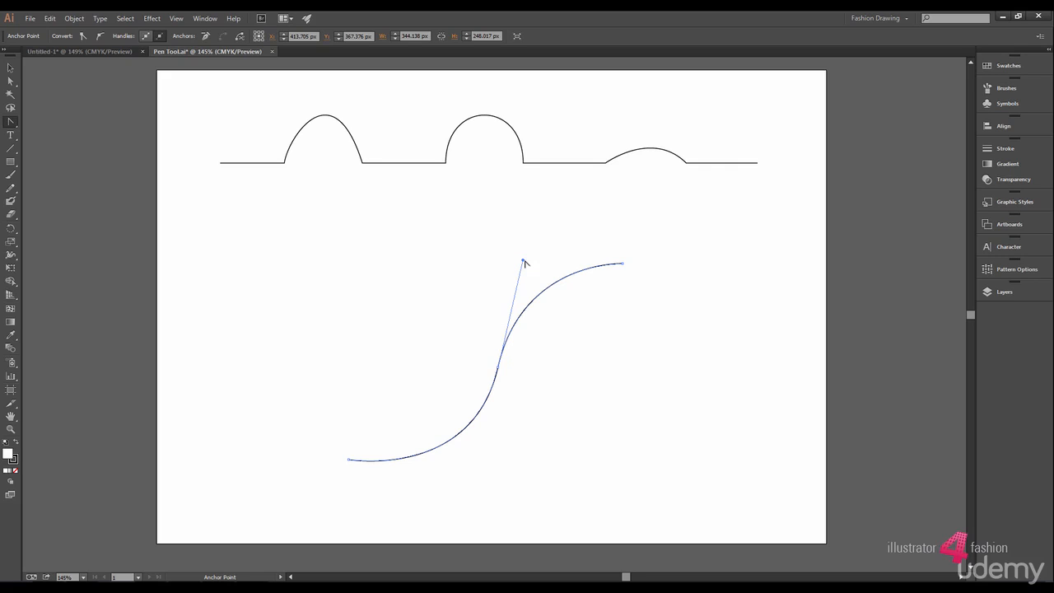
click(523, 260)
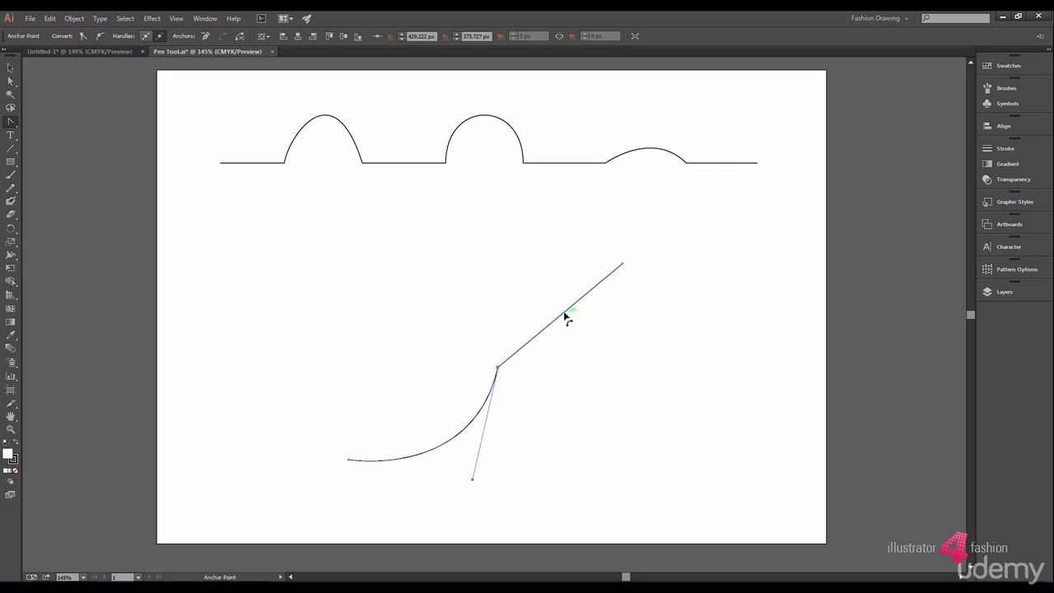
Step: Bow the straight upper segment up and to the left, and move the middle anchor to about X 361 px, Y 316 px
drag(565, 313, 529, 277)
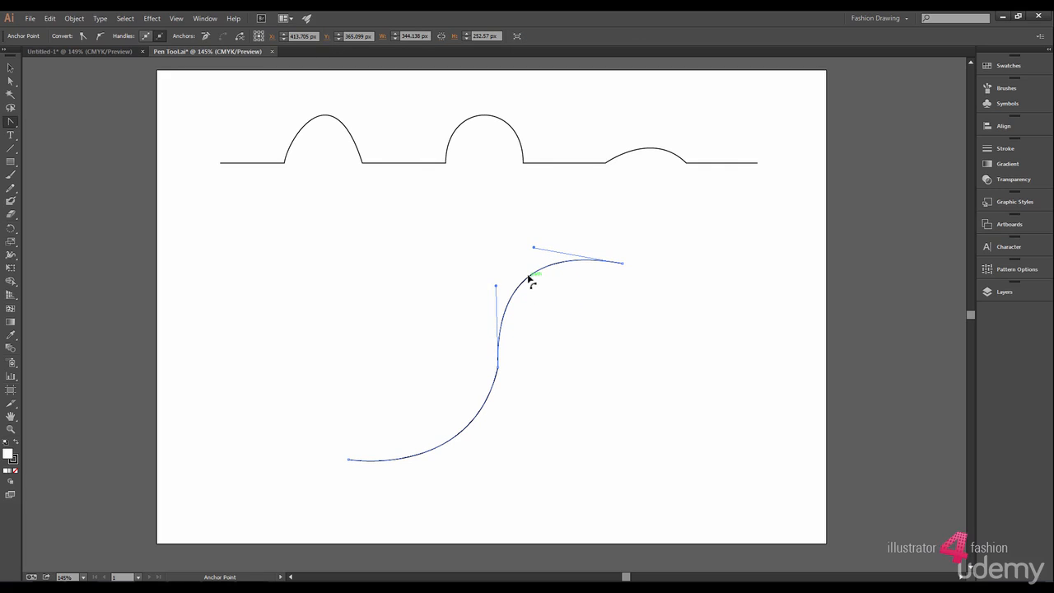
key(shift)
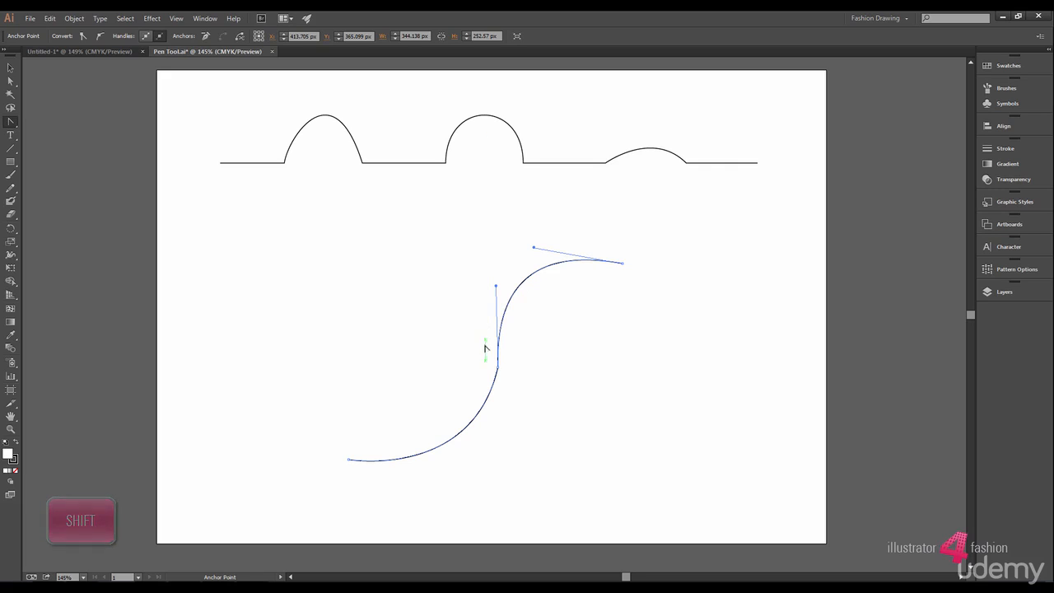
key(shift)
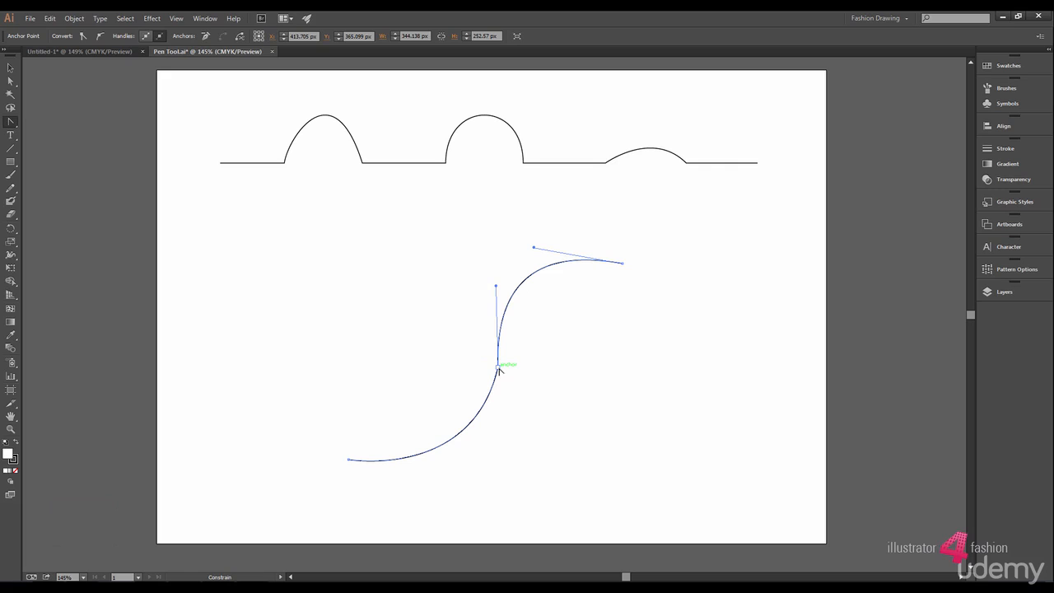
drag(498, 368, 444, 323)
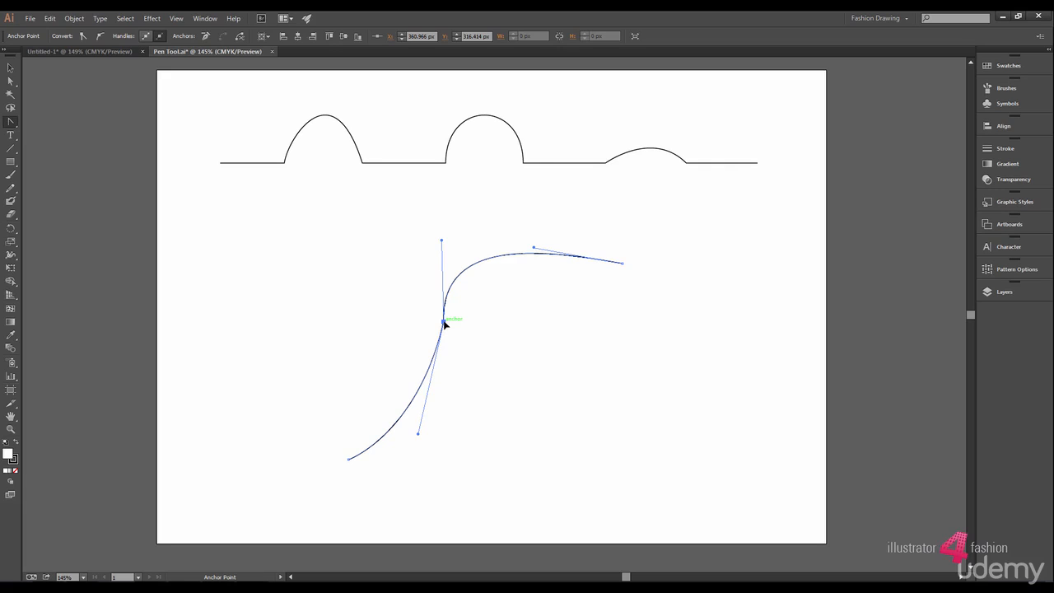
Step: Add an anchor point on the upper curved segment at about X 413 px, Y 238 px with the Add Anchor Point tool
click(10, 124)
click(56, 135)
click(484, 260)
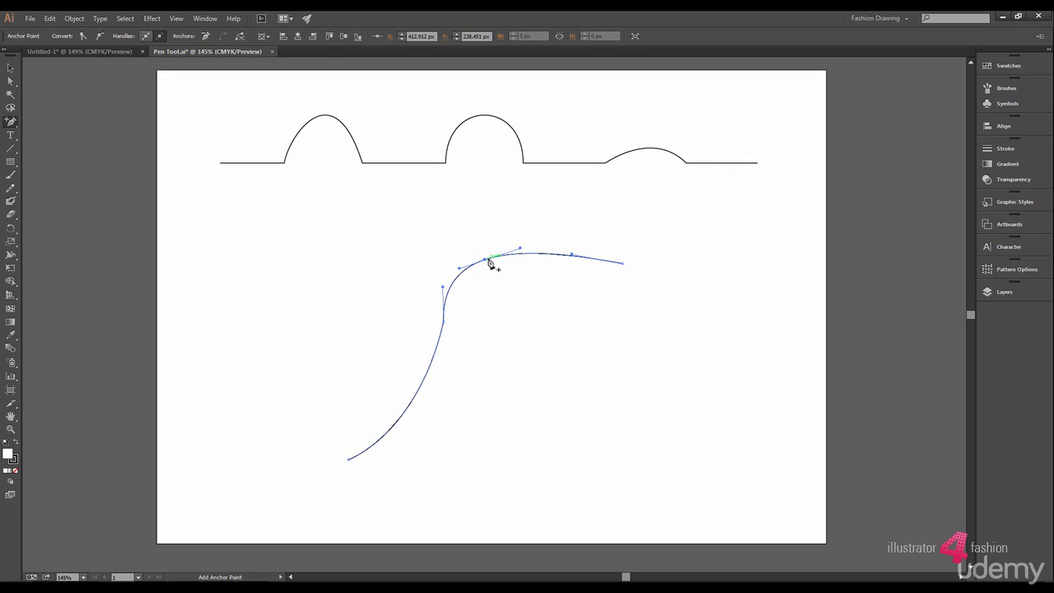
Step: Delete the added anchor from the upper curve by temporarily switching to Delete Anchor Point, and return to the Add Anchor Point tool
click(13, 126)
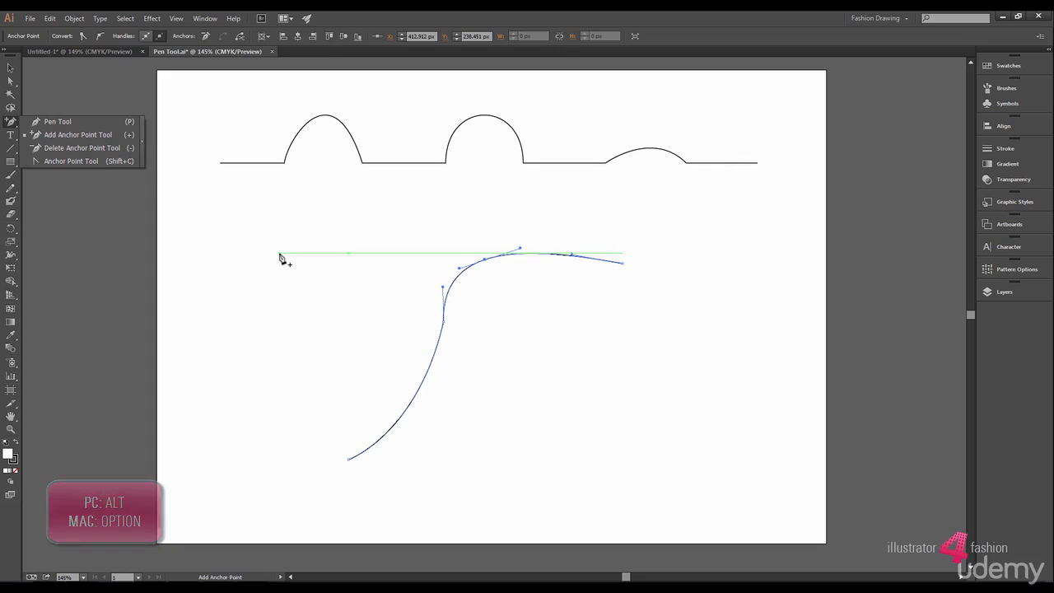
key(alt)
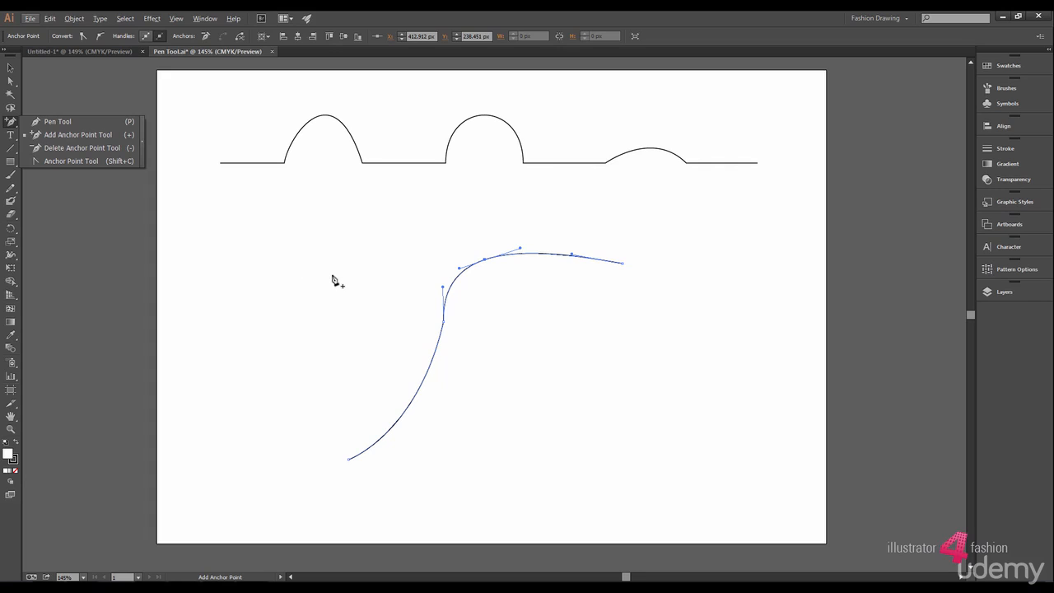
key(alt)
click(486, 260)
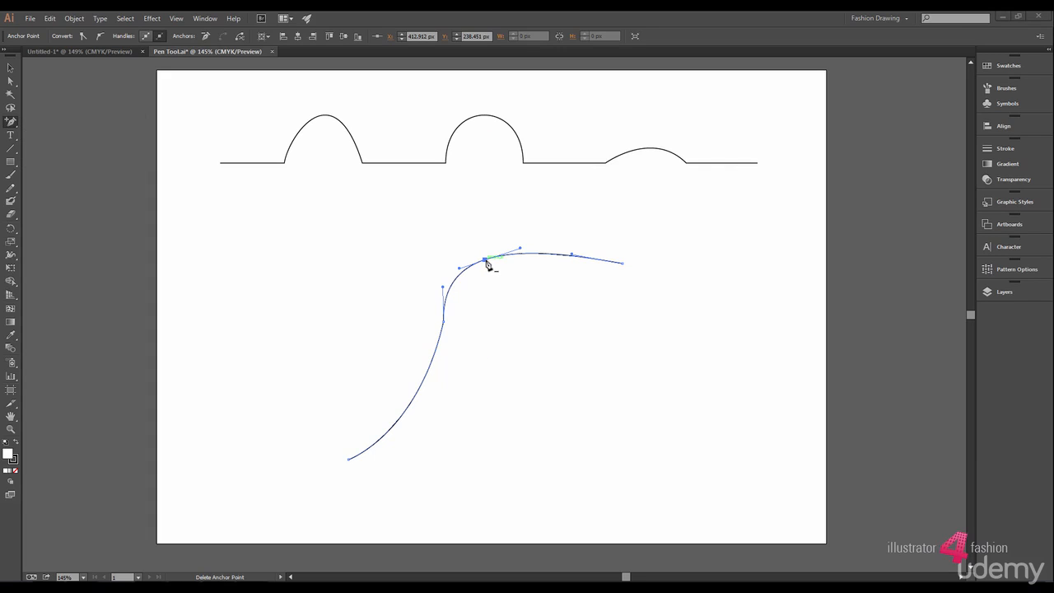
click(485, 261)
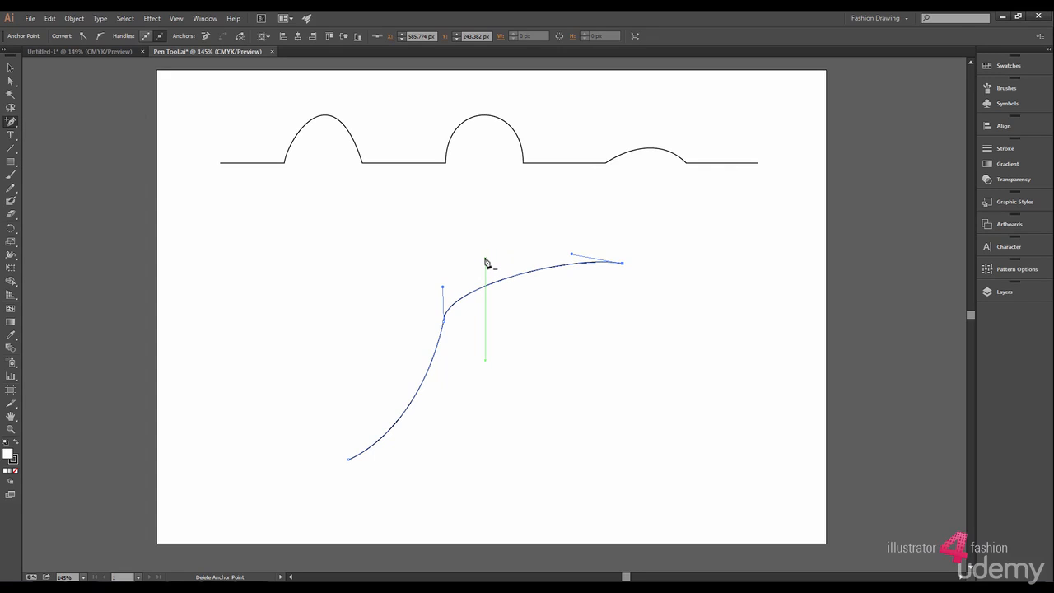
key(plus)
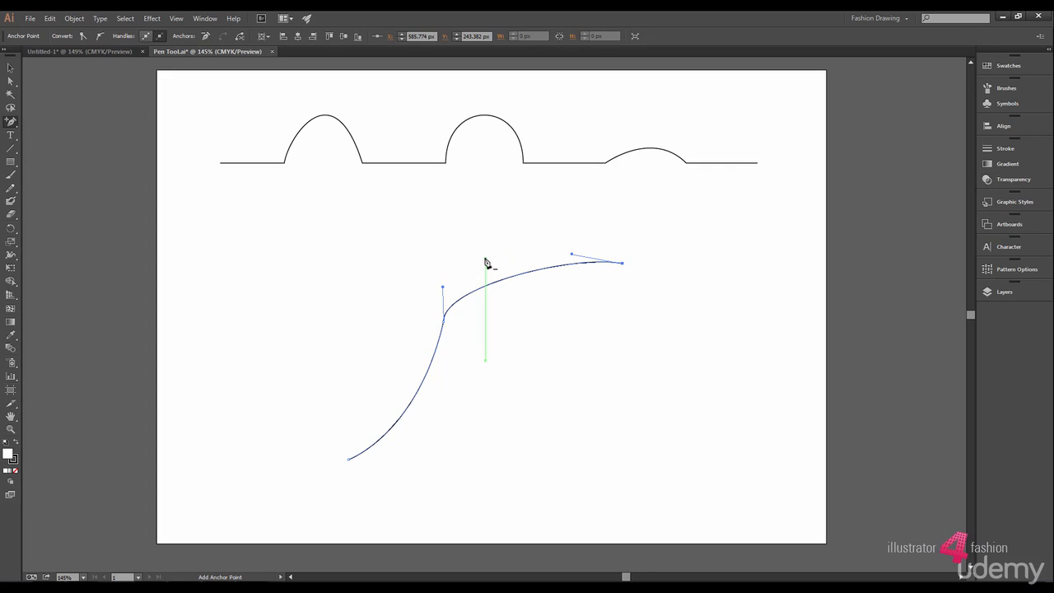